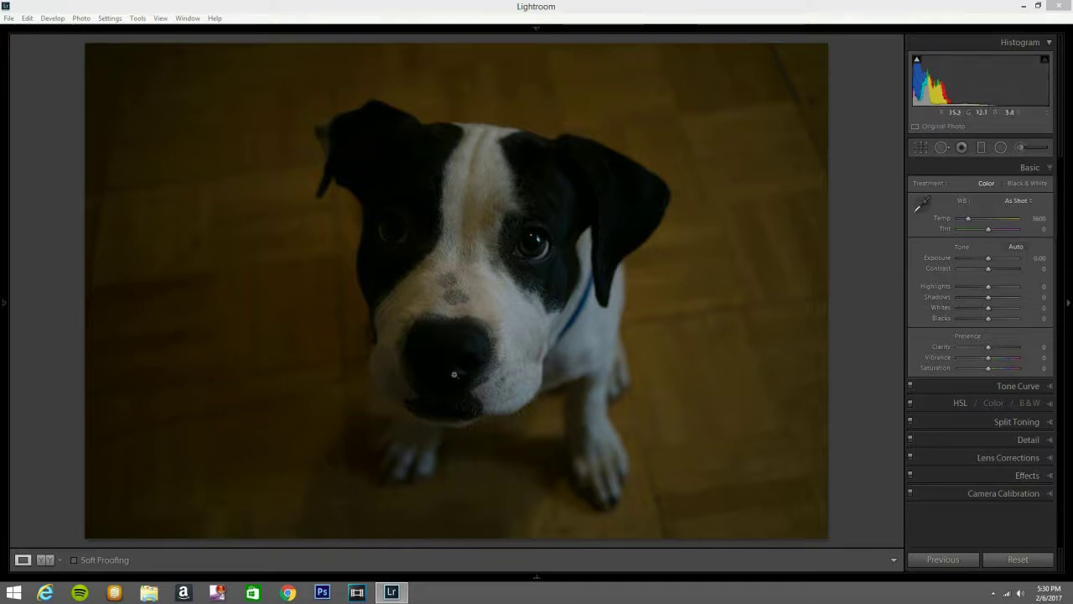
- Reset the photo's adjustments and apply lens profile corrections with chromatic aberration removal and automatic Upright
left_click(1022, 563)
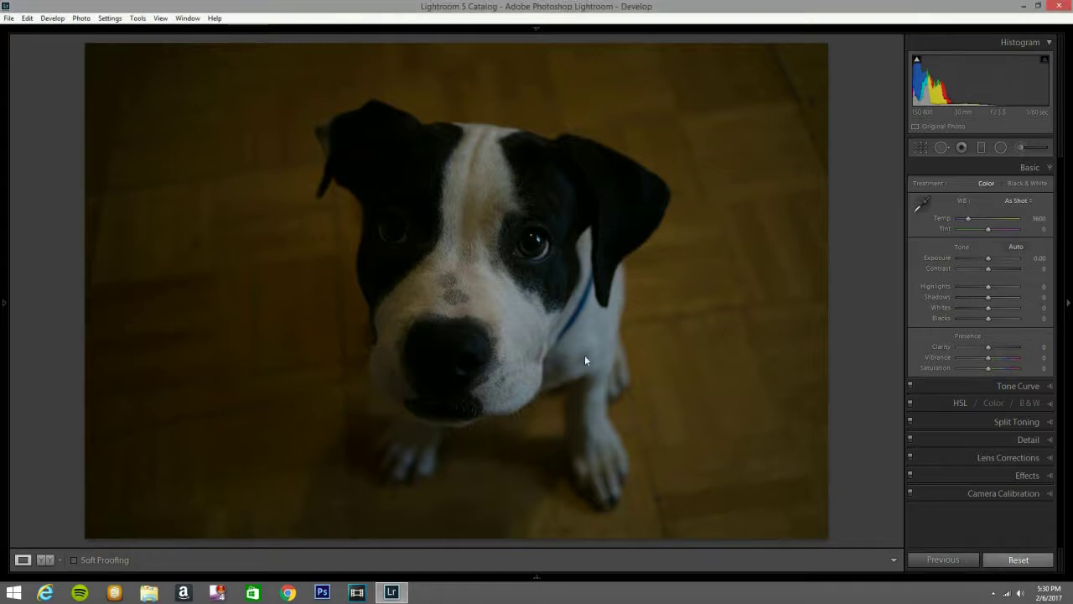
left_click(1047, 459)
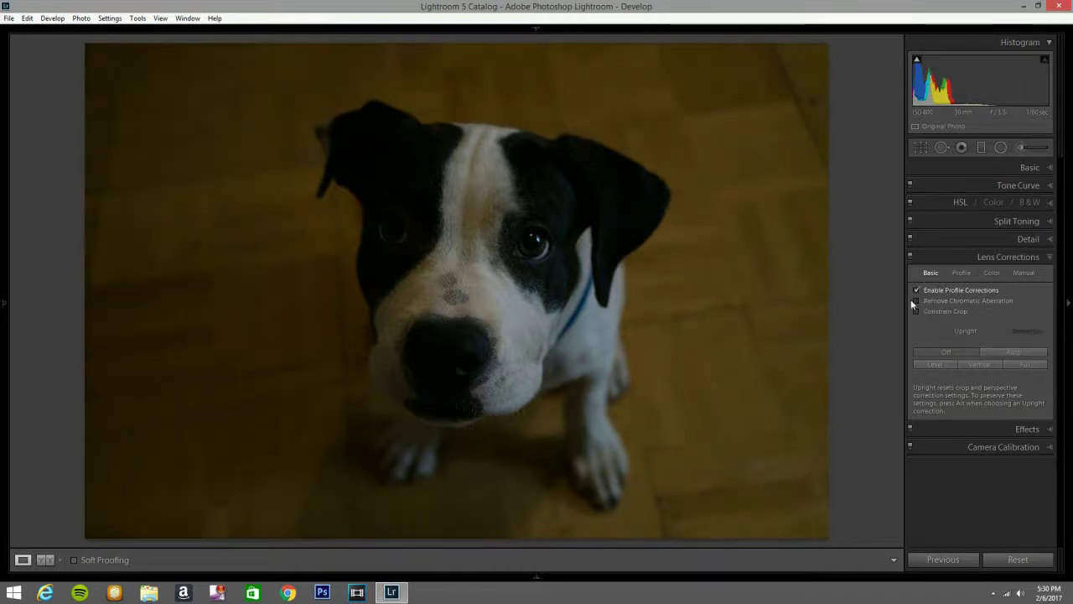
left_click(917, 301)
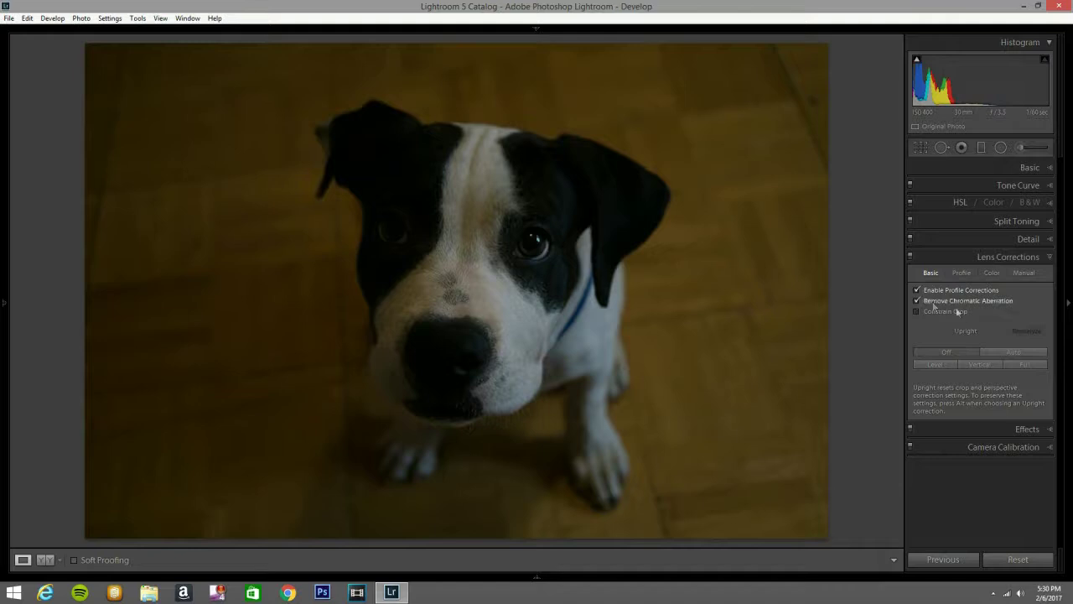
left_click(1009, 351)
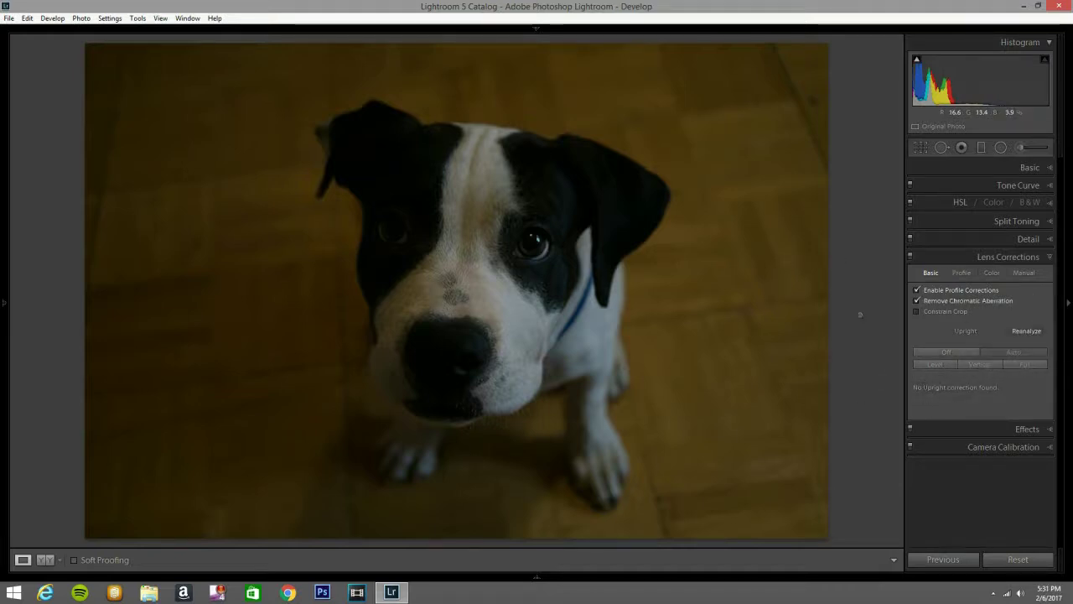
left_click(1038, 258)
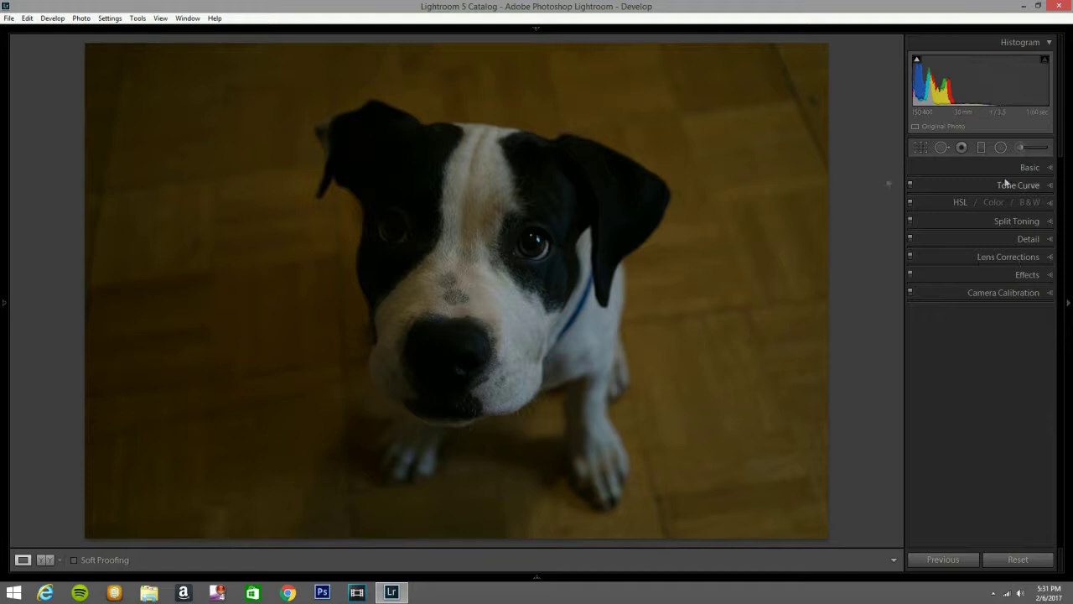
- Set the photo's basic tone to Exposure +0.47, Contrast +100 and Highlights -15
left_click(1043, 167)
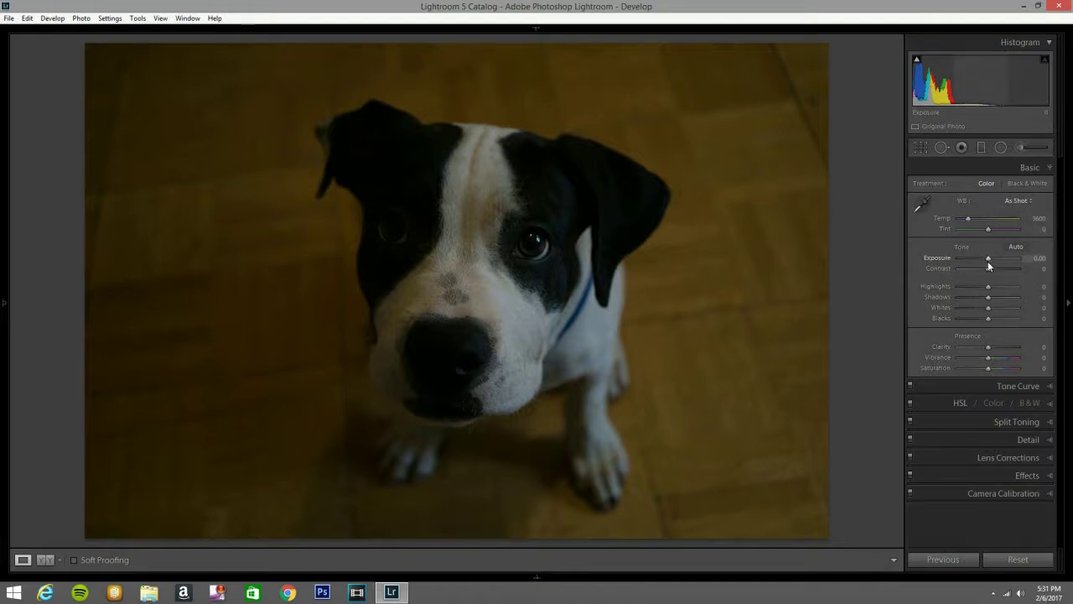
left_click_drag(988, 262, 990, 261)
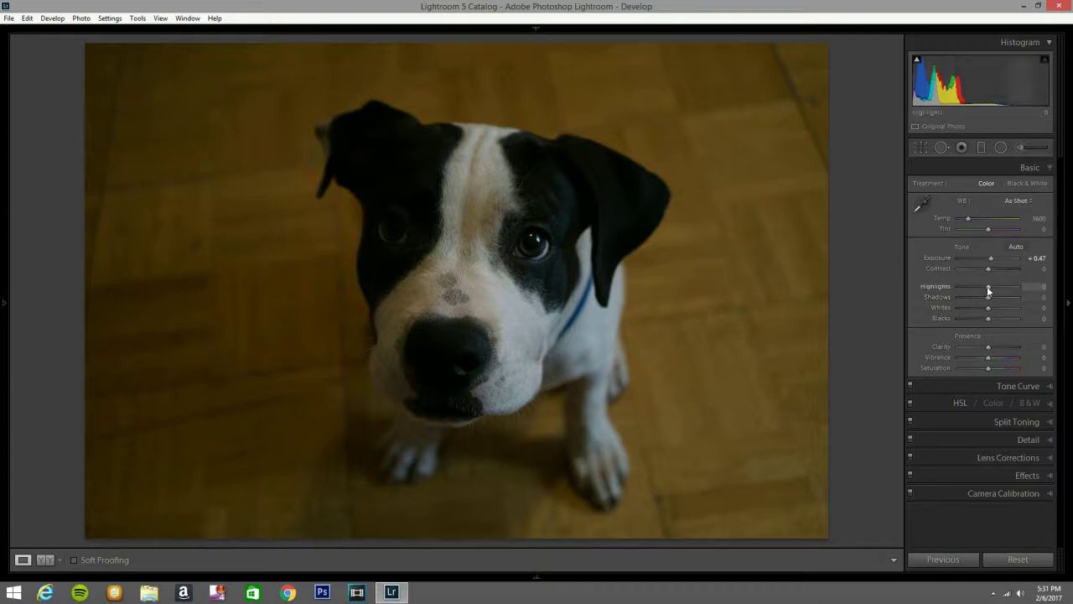
left_click_drag(989, 268, 1017, 268)
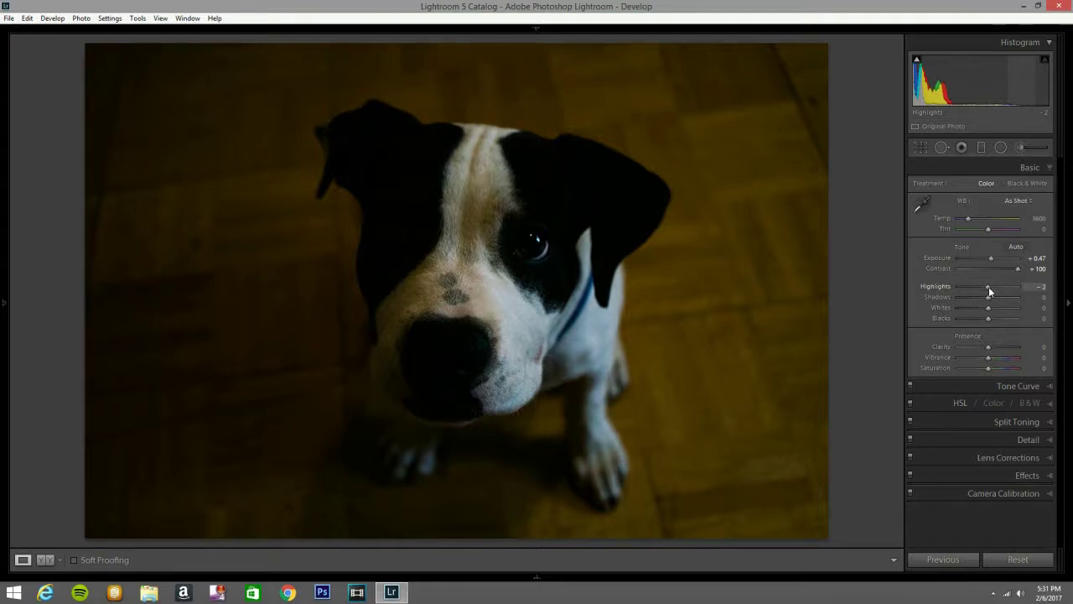
left_click_drag(988, 287, 985, 288)
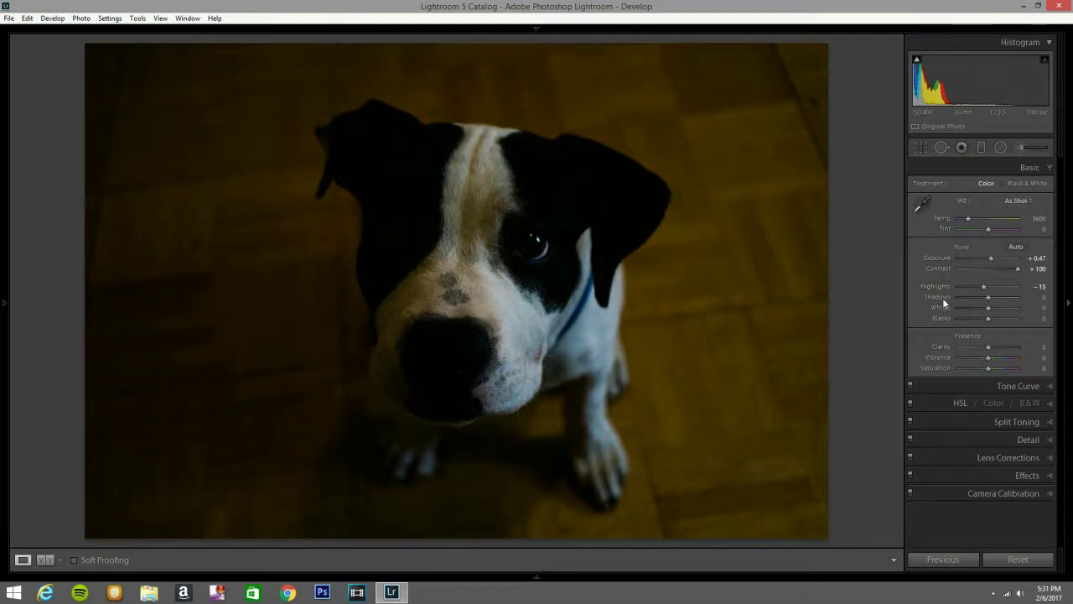
- Adjust the photo's tonal range to Shadows +100, Whites +36 and Blacks -45
left_click_drag(990, 298, 1067, 353)
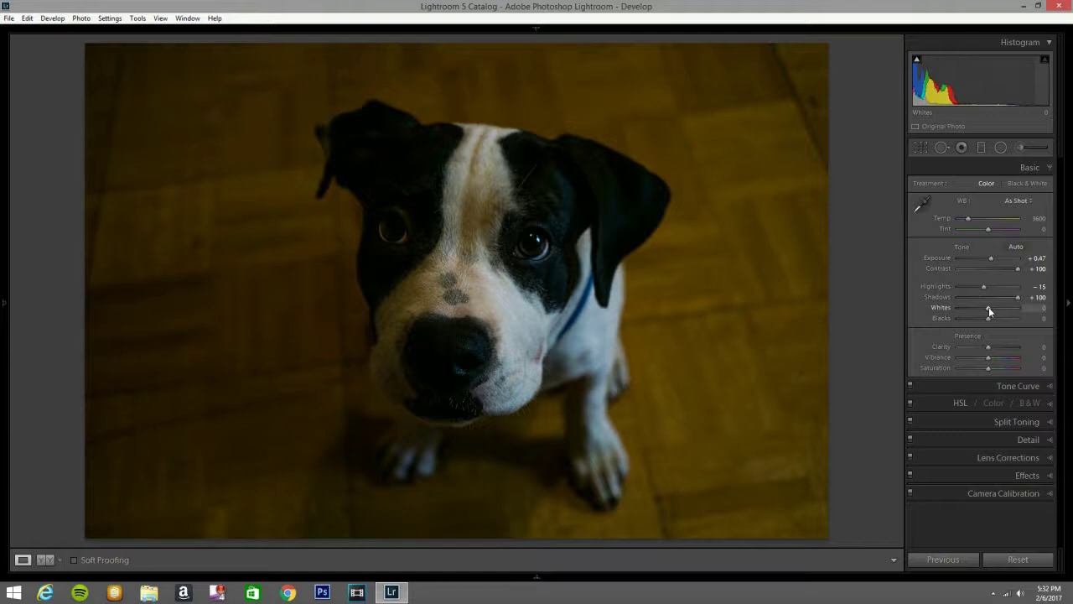
left_click_drag(987, 310, 994, 311)
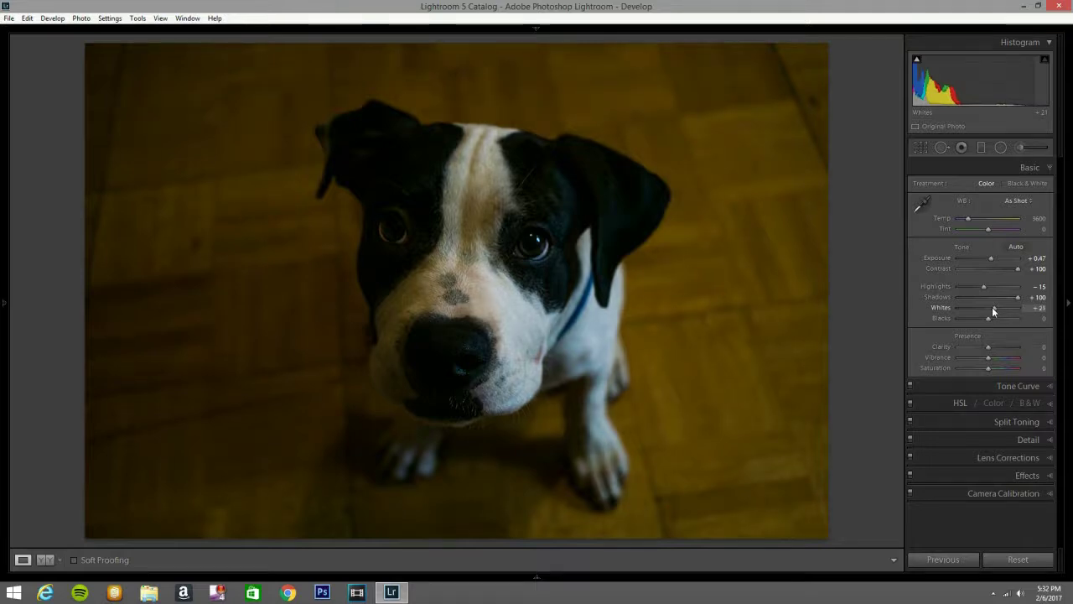
left_click_drag(993, 310, 997, 309)
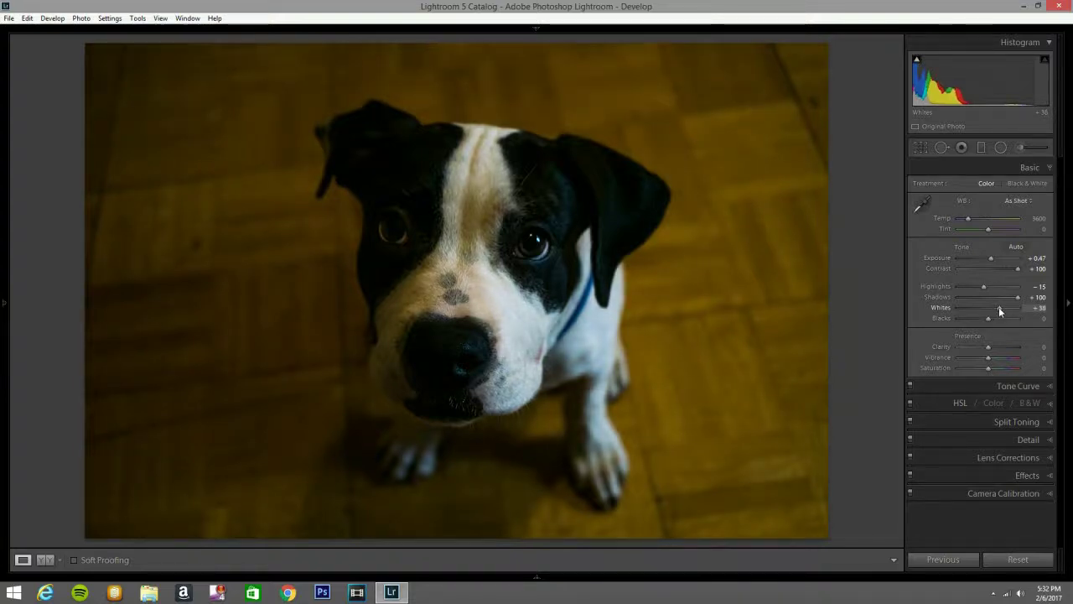
left_click_drag(999, 307, 998, 307)
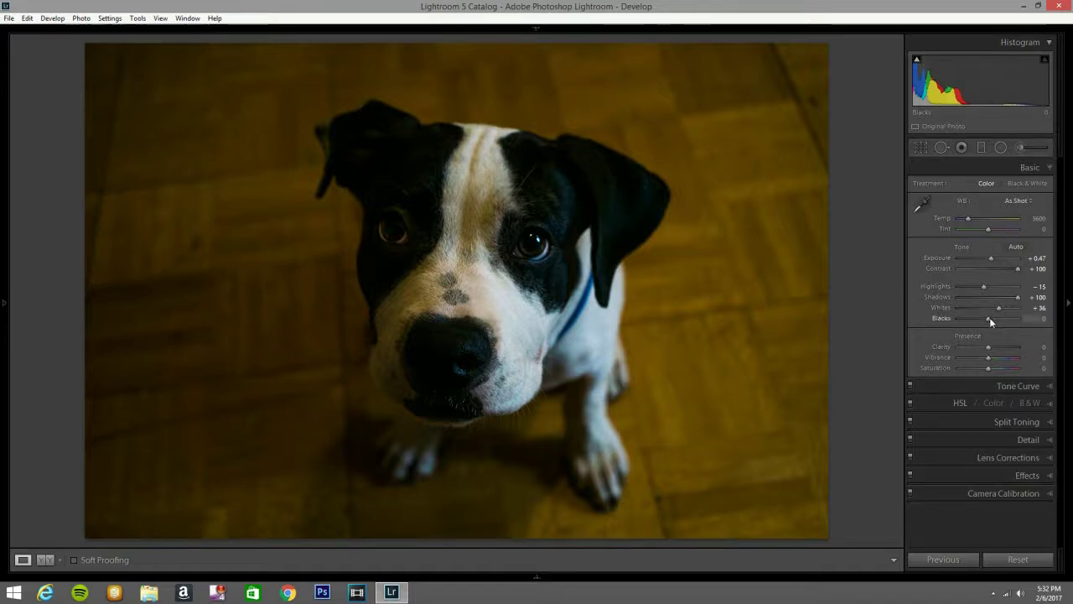
left_click_drag(989, 318, 977, 318)
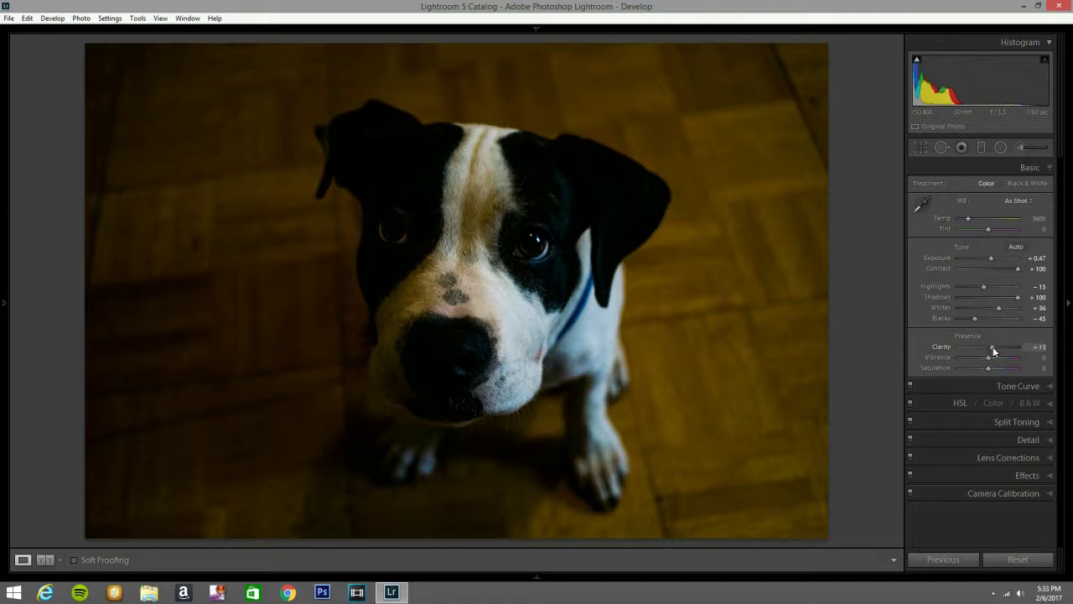
- Set the photo's presence values to Clarity +38, Vibrance +77 and Saturation -85
left_click_drag(994, 350, 1002, 350)
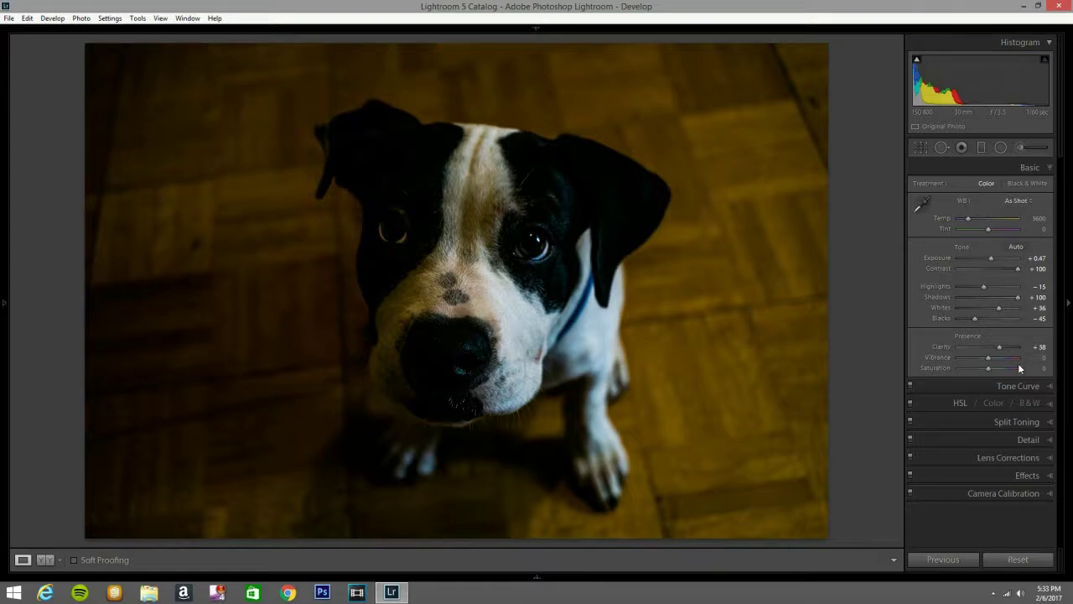
mouse_move(989, 361)
left_mouse_down()
mouse_move(1012, 363)
mouse_move(973, 370)
left_mouse_up()
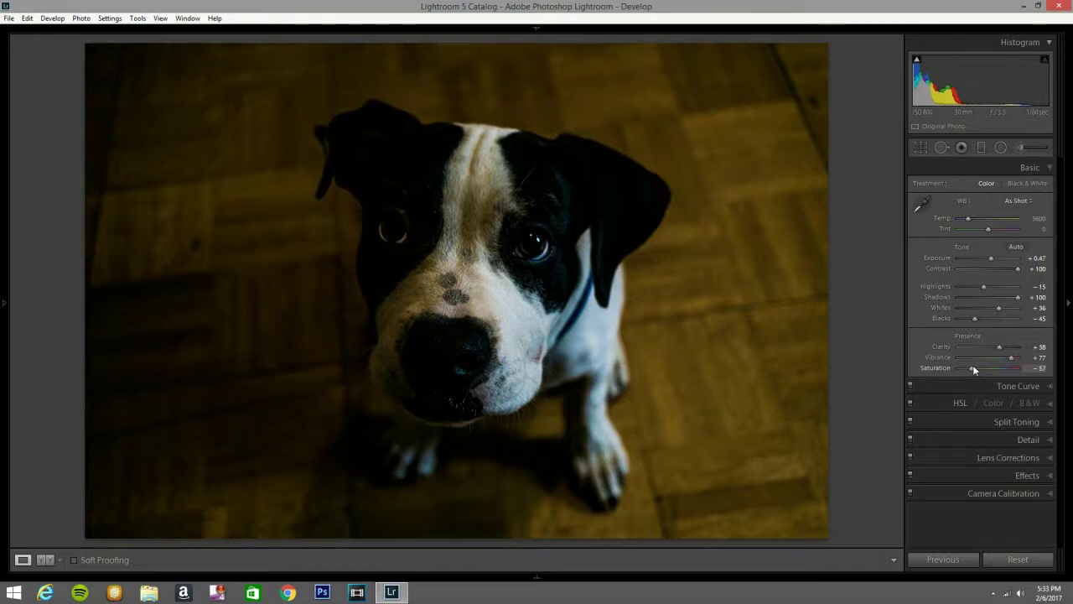
left_click_drag(972, 368, 963, 367)
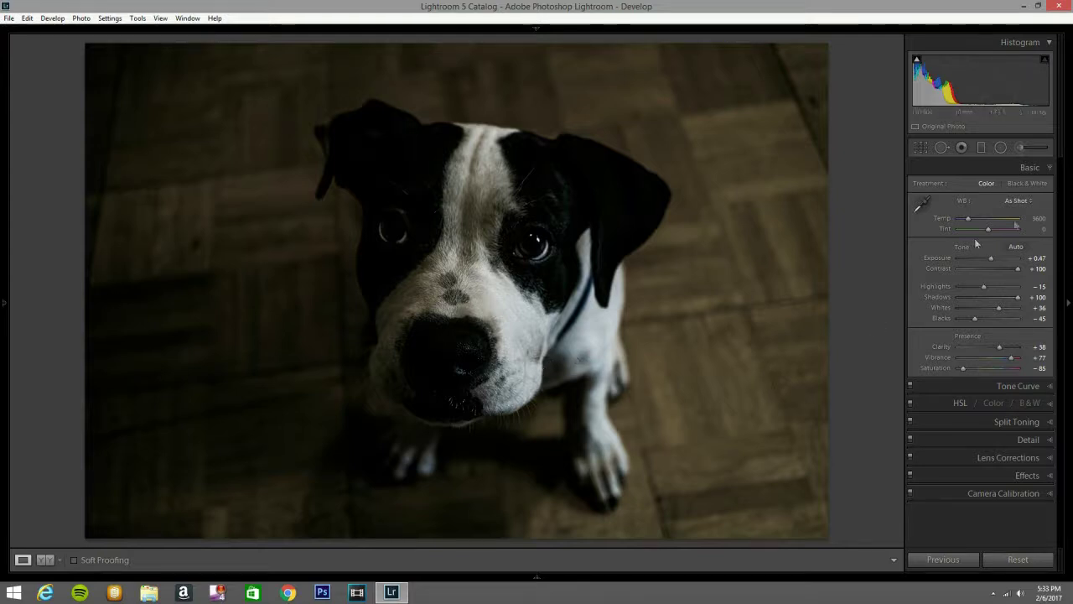
- Draw a wide radial filter ellipse and center it between the dog's eyes
left_click(1000, 148)
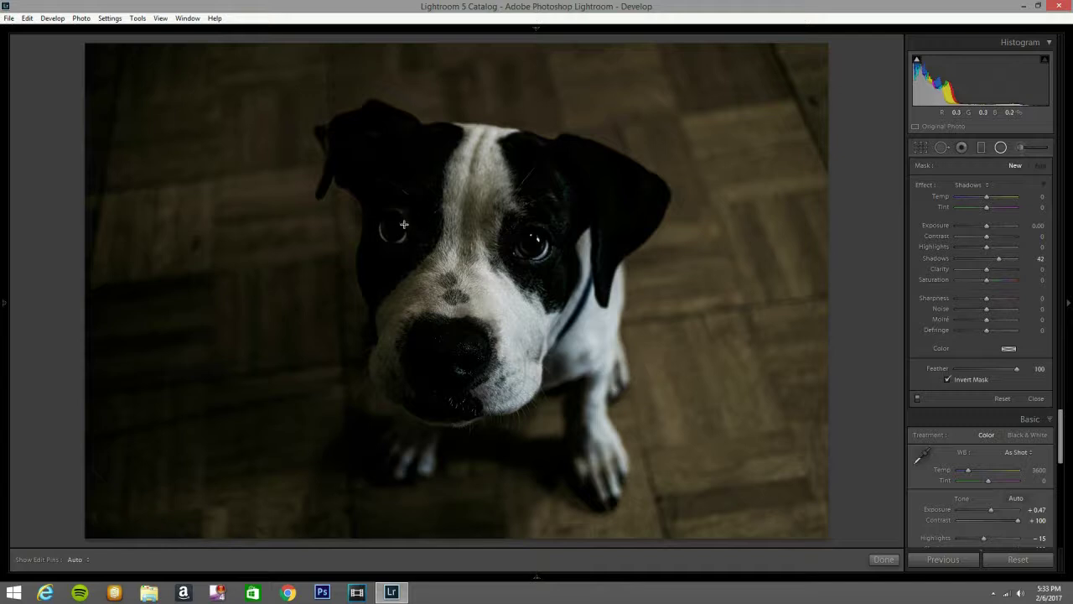
left_click_drag(404, 223, 538, 275)
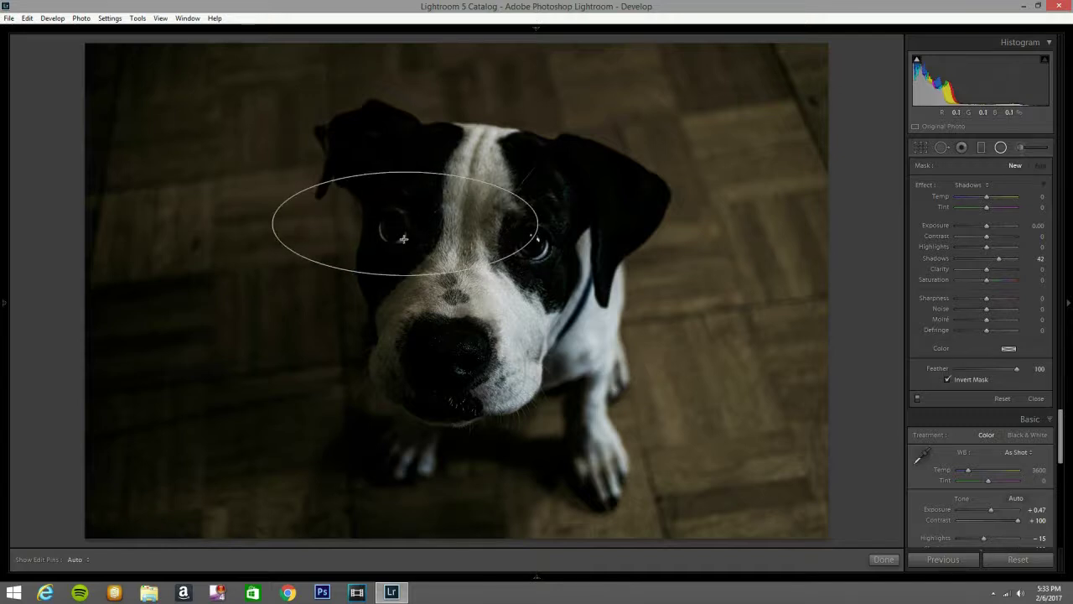
left_click_drag(404, 222, 461, 235)
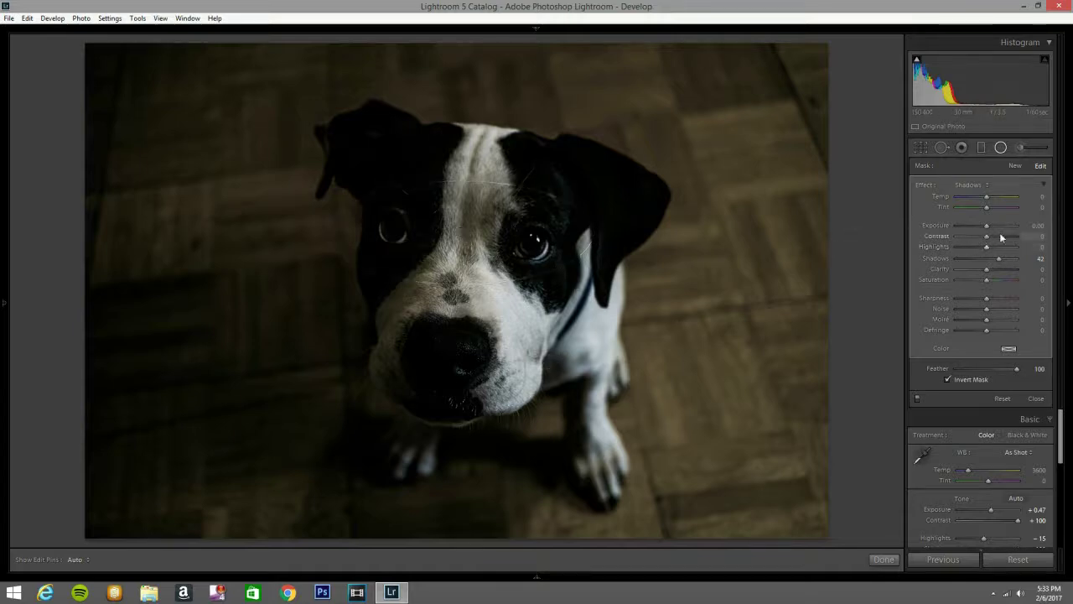
- Switch the eye-area radial filter's effect to Exposure and raise its exposure to 1.16
left_click(970, 185)
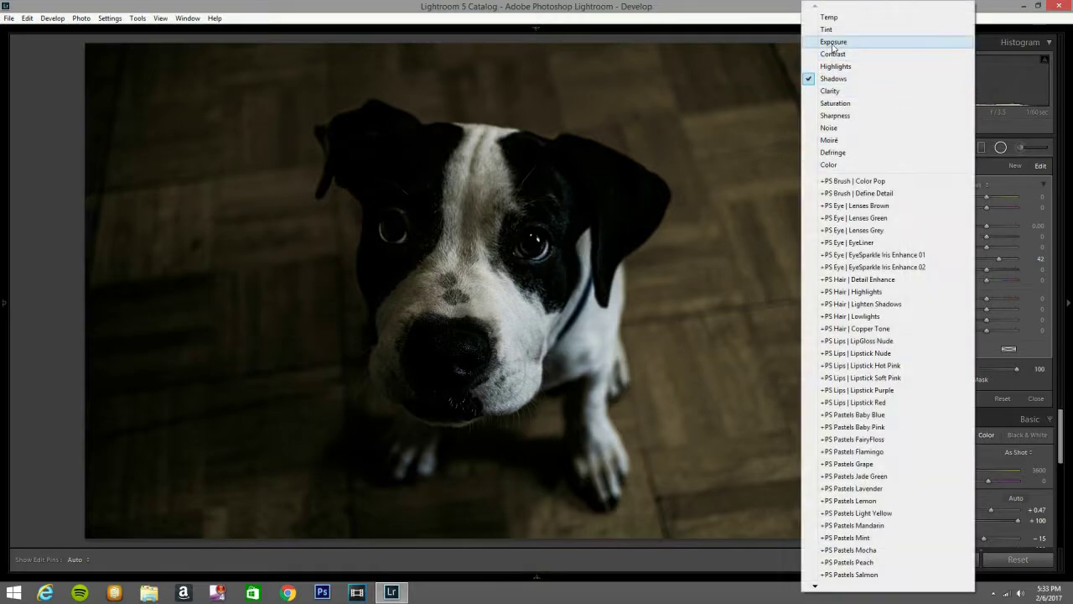
left_click(889, 42)
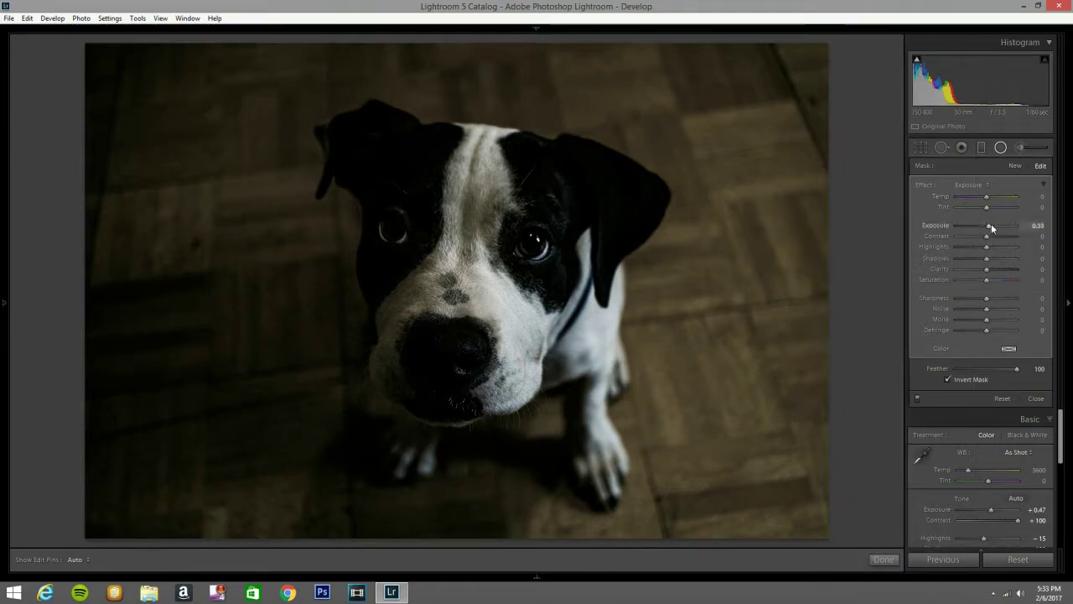
left_click_drag(988, 224, 993, 226)
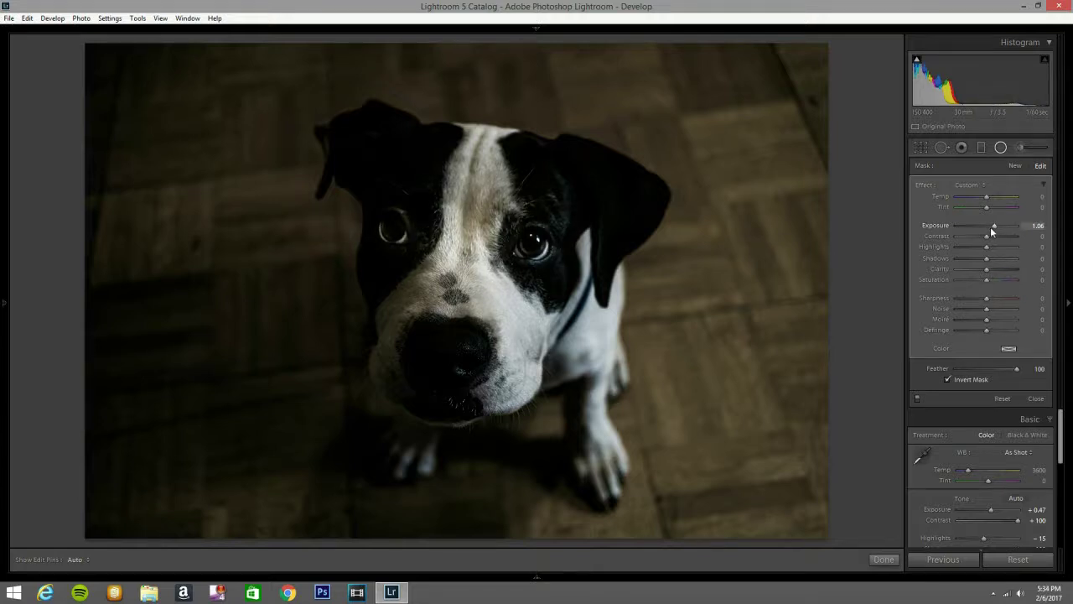
left_click(1038, 225)
type("1.6")
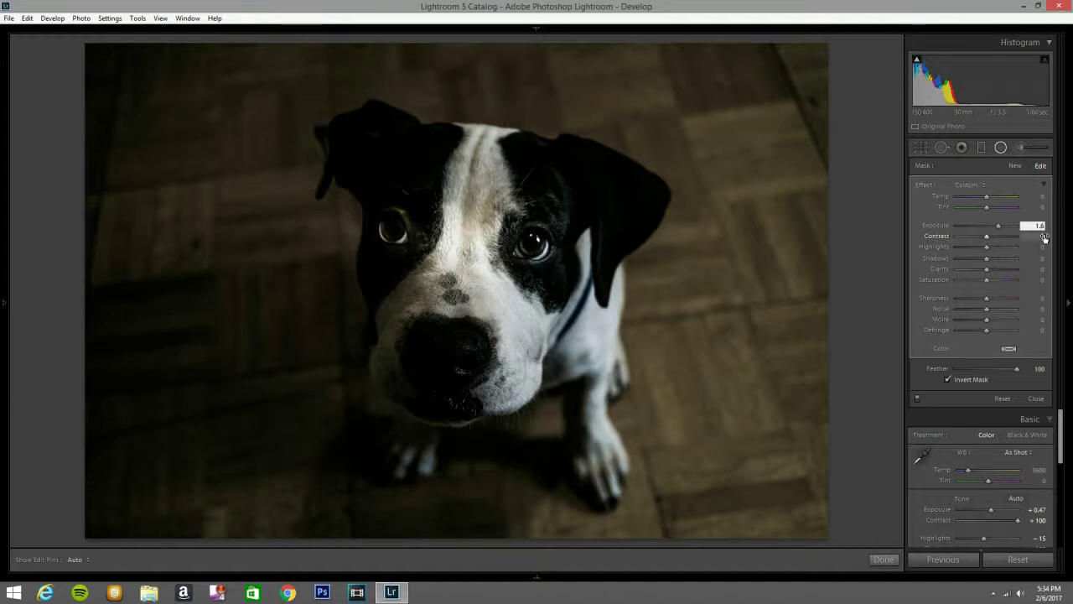
- Raise the eye-area radial filter's Clarity to 45 and finish editing the filter
left_click(987, 268)
left_click_drag(989, 272, 1000, 268)
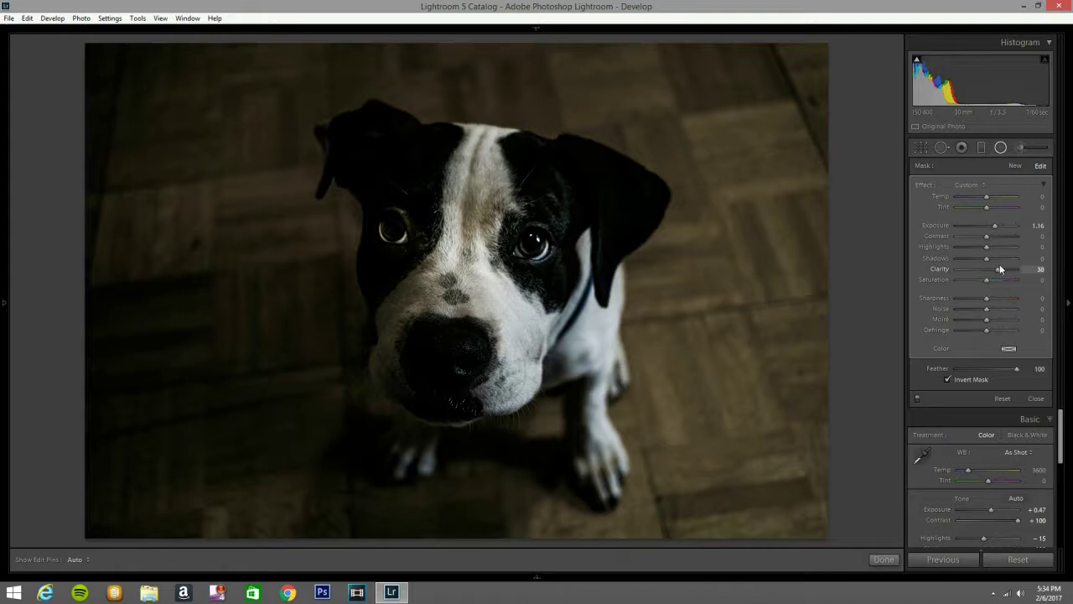
left_click_drag(1000, 269, 1002, 267)
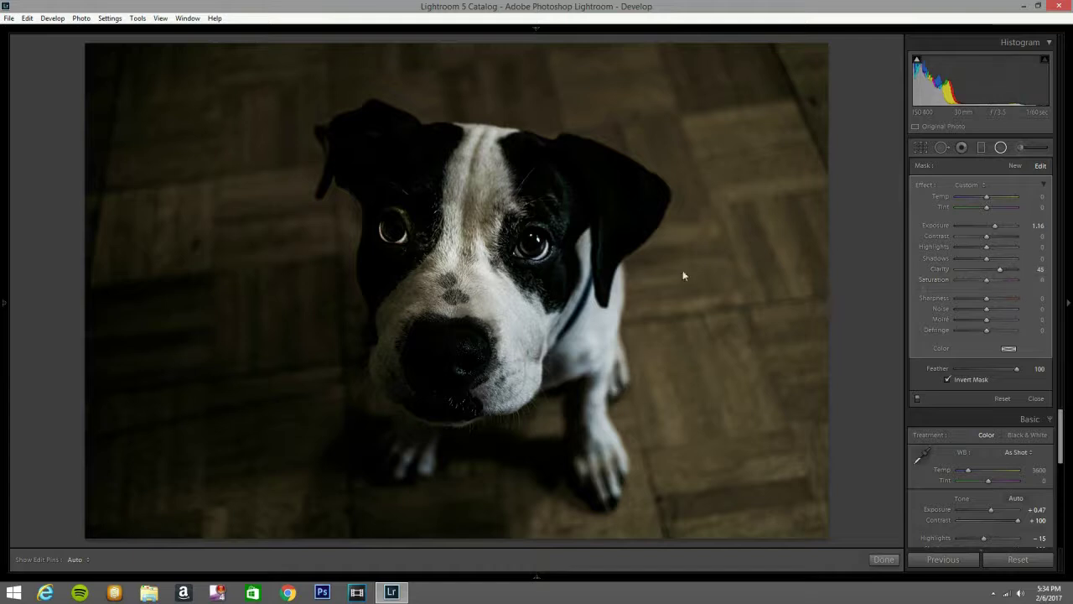
left_click(999, 146)
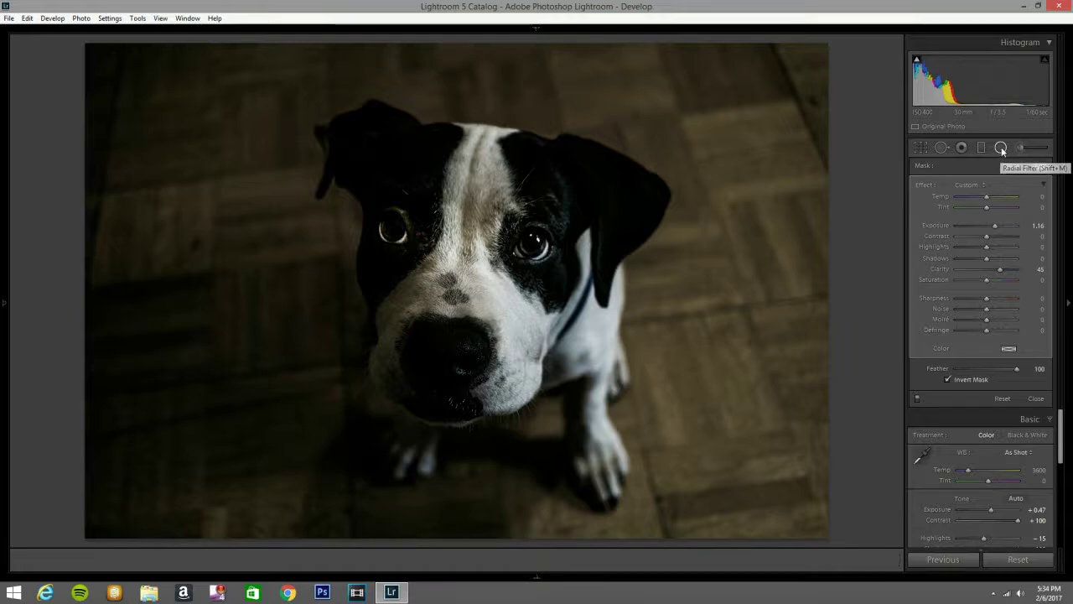
- Lift the black point of the RGB tone curve slightly to fade the darkest shadows
left_click(1044, 384)
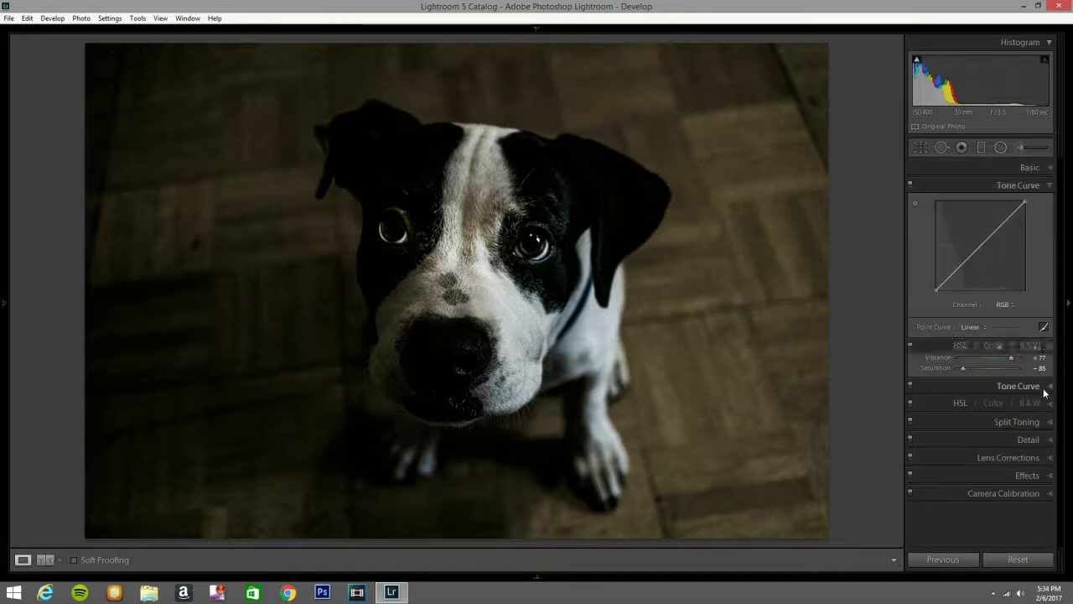
left_click_drag(935, 291, 934, 287)
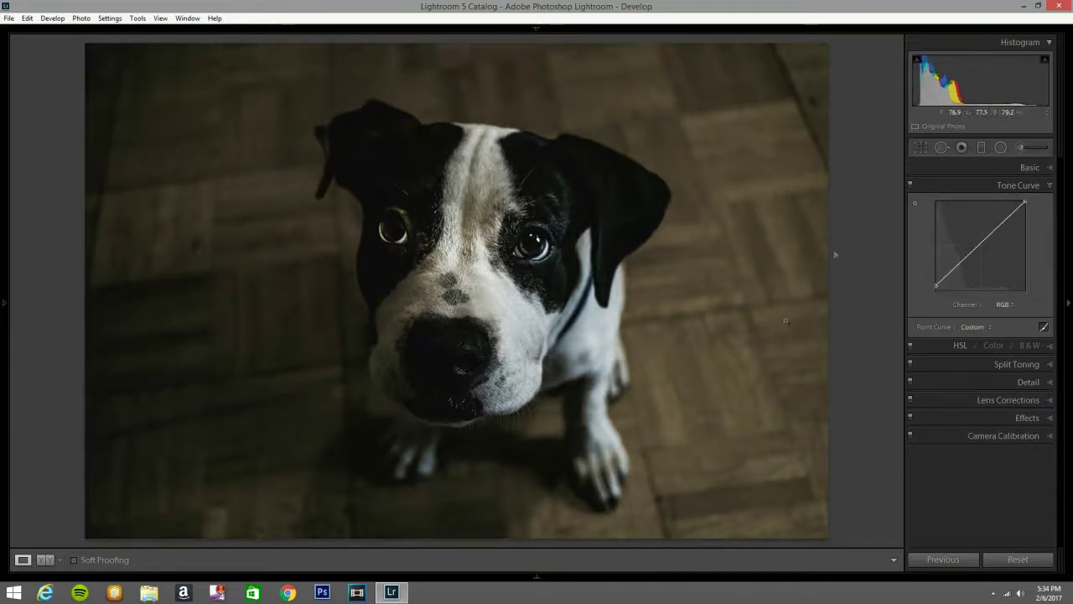
- Draw a second radial filter ellipse at the photo's upper-right corner, narrow it and shift it slightly inward along the top edge
left_click(1001, 148)
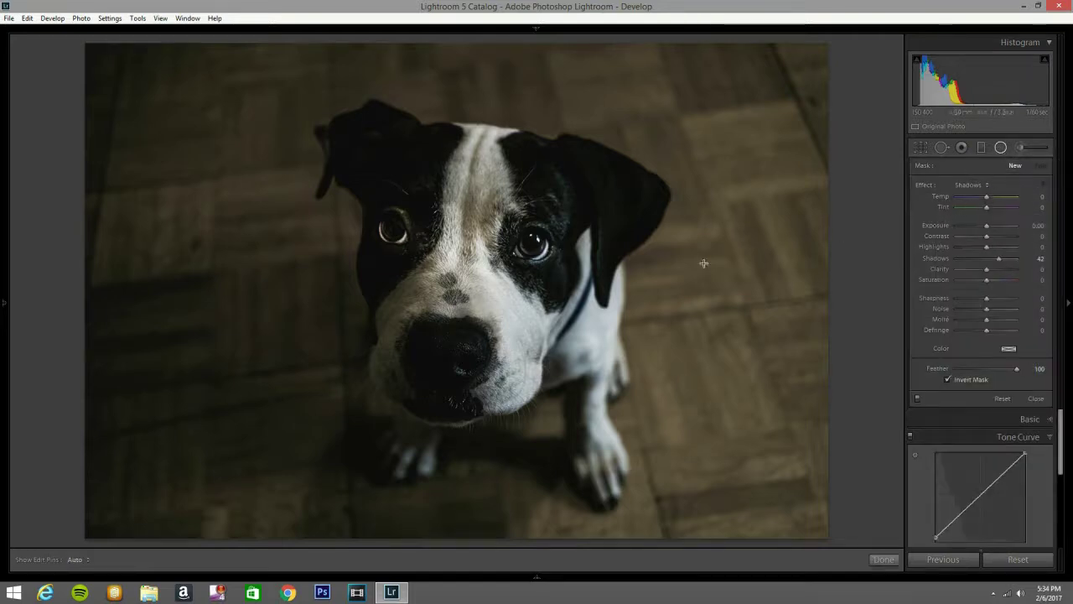
left_click(1000, 147)
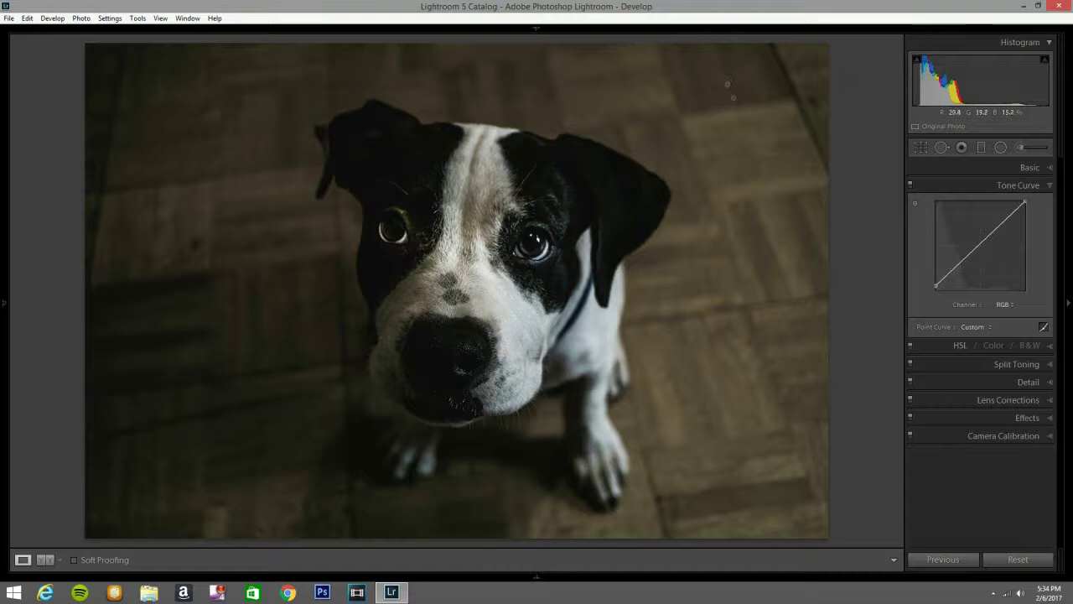
left_click(1006, 150)
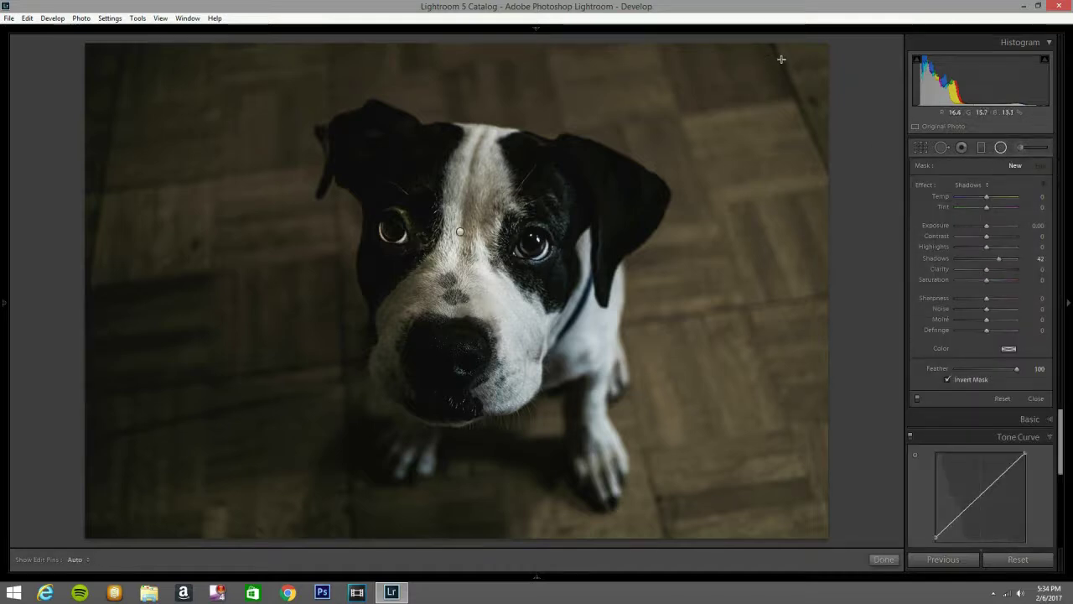
left_click_drag(780, 59, 683, 112)
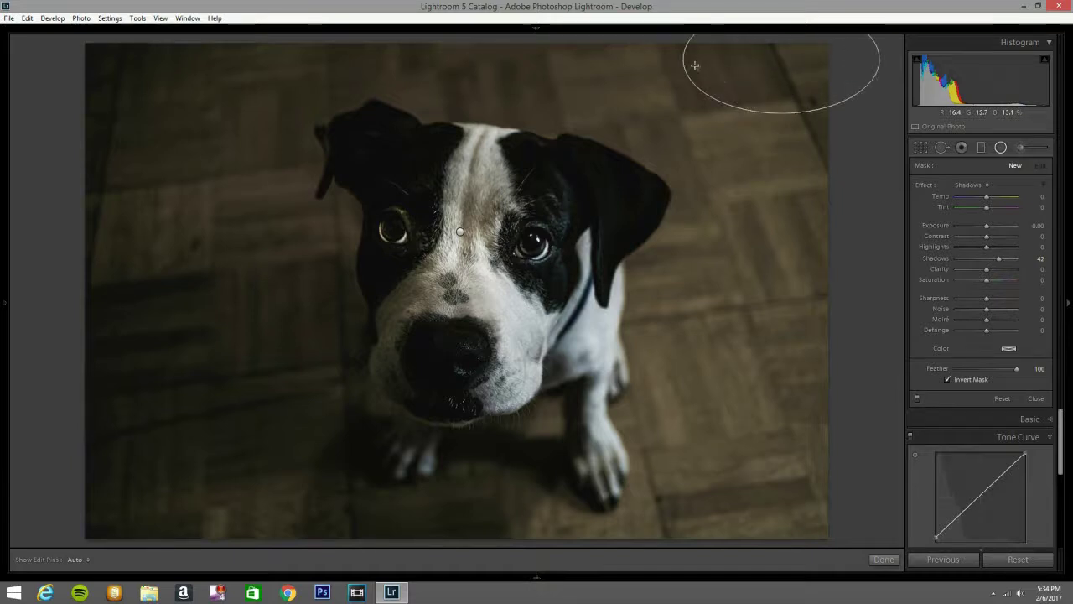
left_click_drag(684, 59, 696, 59)
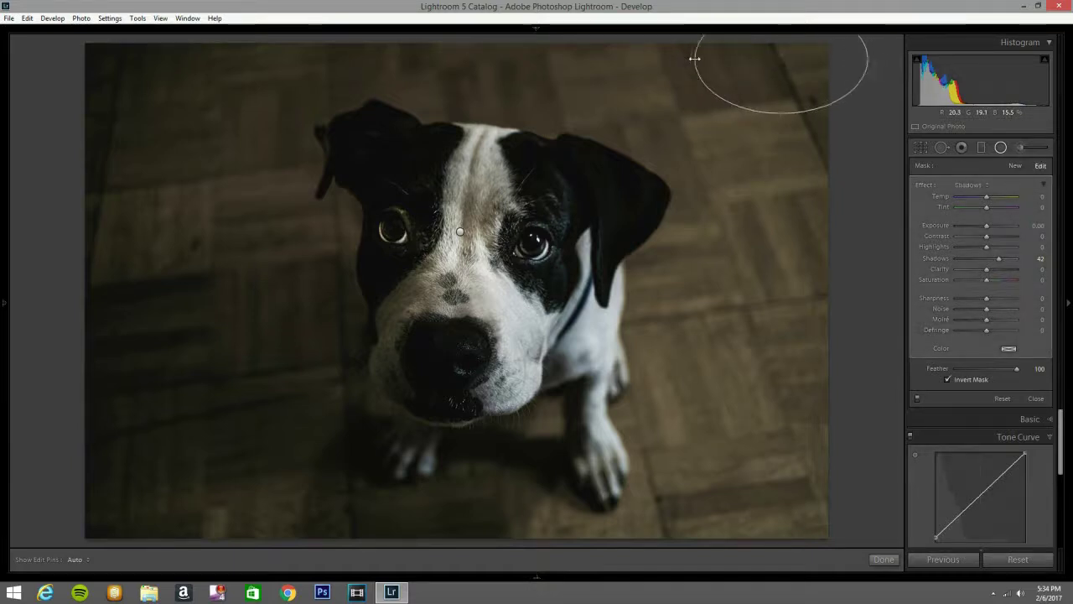
left_click_drag(780, 58, 742, 61)
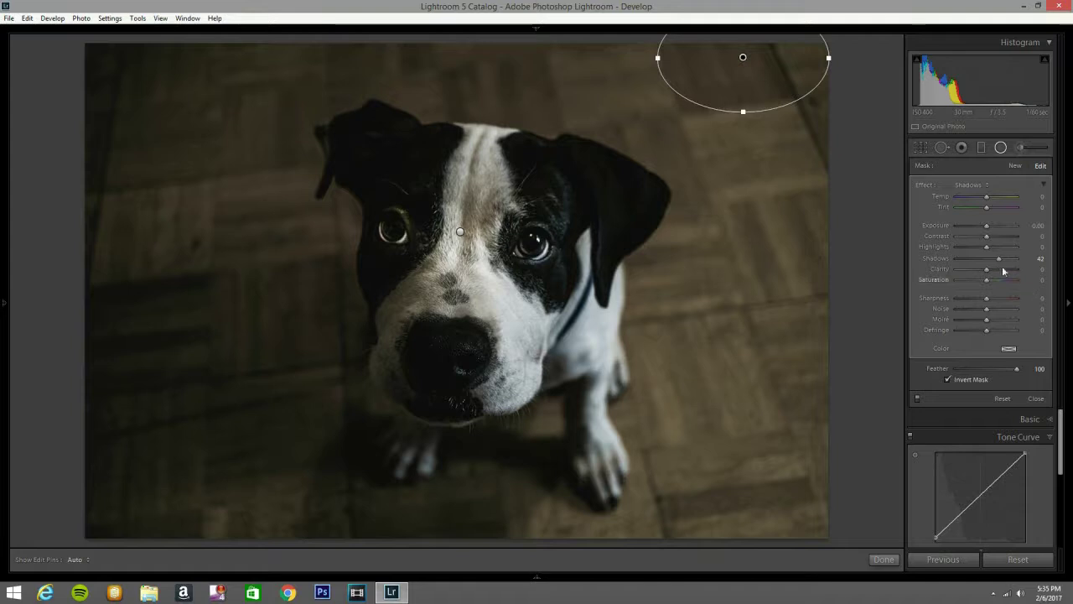
- Raise the exposure of the upper-right radial filter to 1.16 and shift the filter slightly down into the photo
left_click_drag(986, 225, 998, 228)
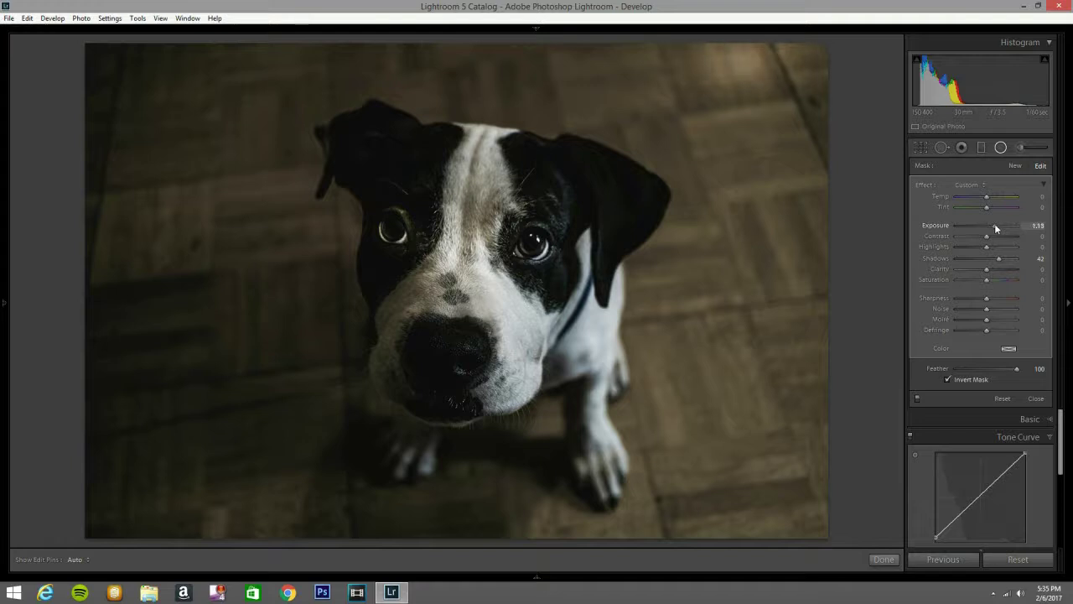
left_click(1038, 225)
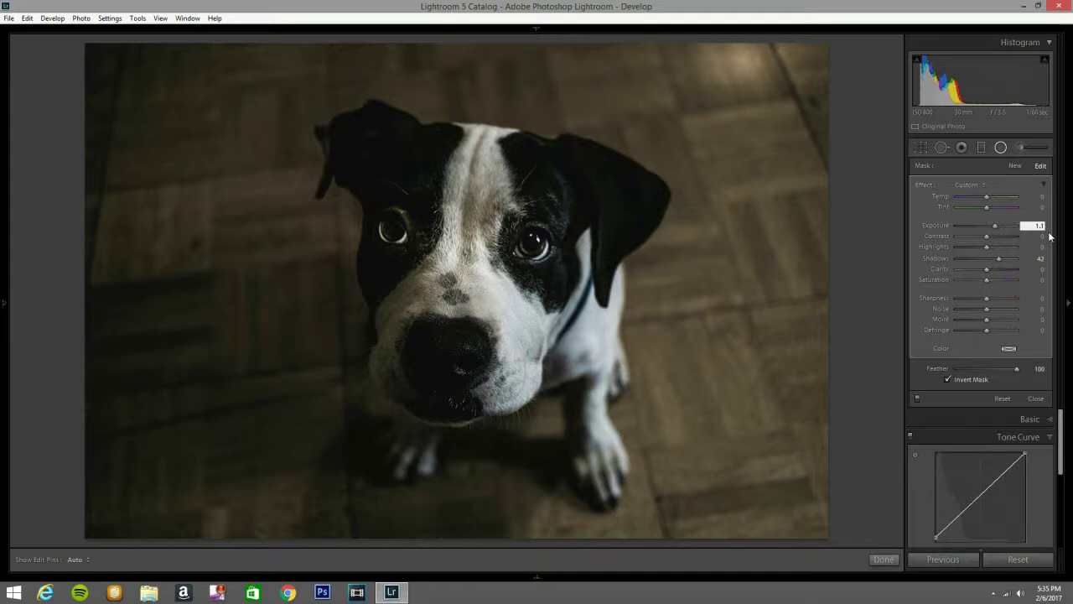
mouse_move(743, 57)
left_click_drag(743, 57, 744, 73)
- Duplicate the upper-right radial filter and place the copy on the floor at the photo's right edge, level with the dog's eyes
right_click(744, 74)
left_click(755, 79)
left_click_drag(740, 71, 798, 249)
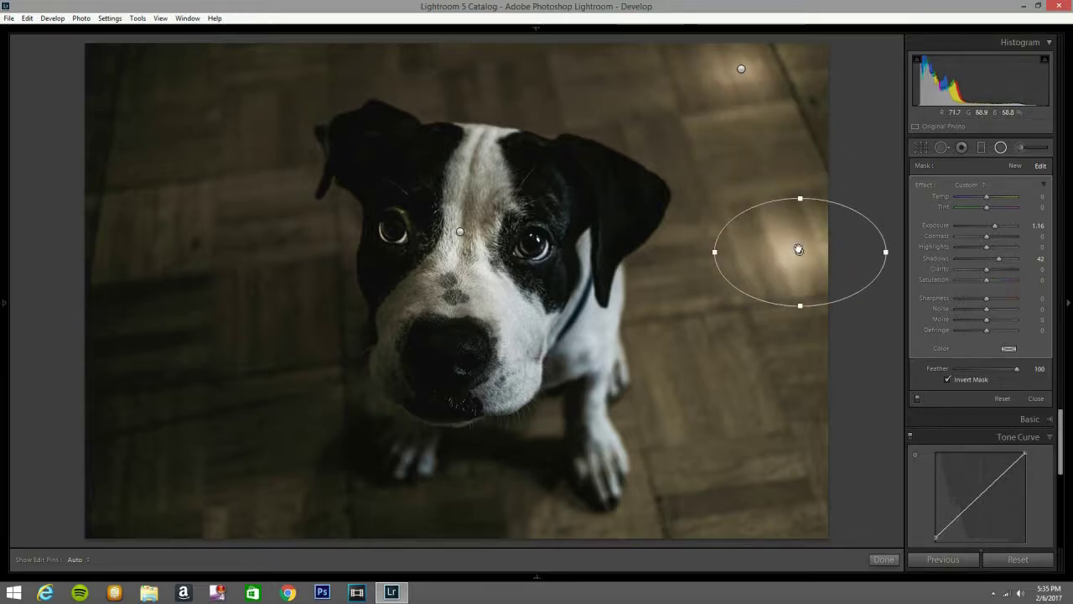
- Duplicate the right-edge radial filter, place the copy on the floor beside the dog's left-hand ear and make it taller
right_click(798, 249)
left_click(800, 252)
left_click_drag(799, 251, 292, 202)
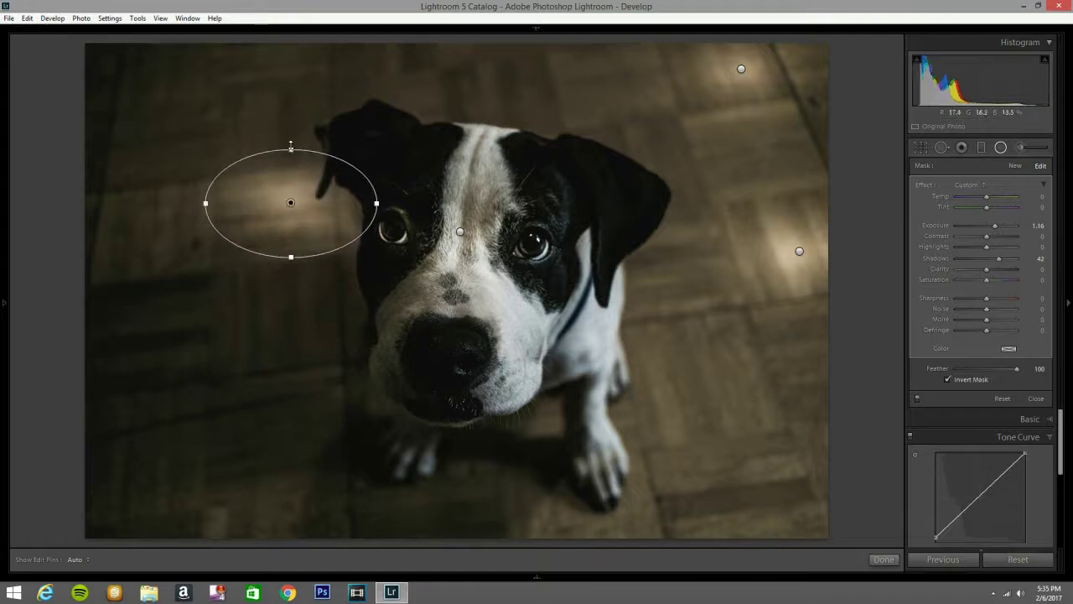
left_click_drag(292, 147, 291, 130)
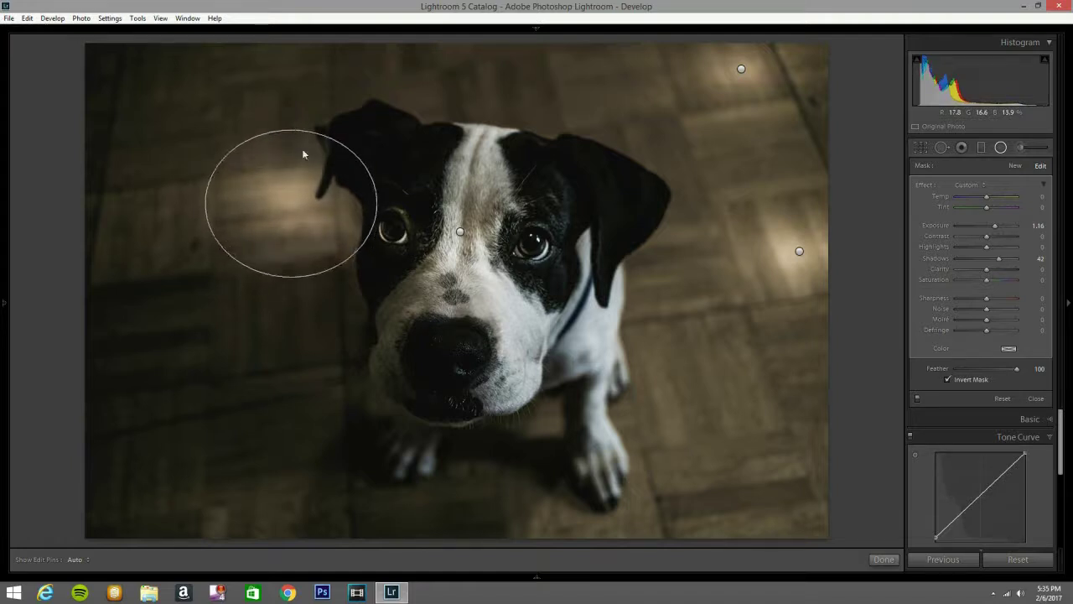
- Duplicate the radial filter beside the left-hand ear and place the copy near the photo's left edge
right_click(291, 205)
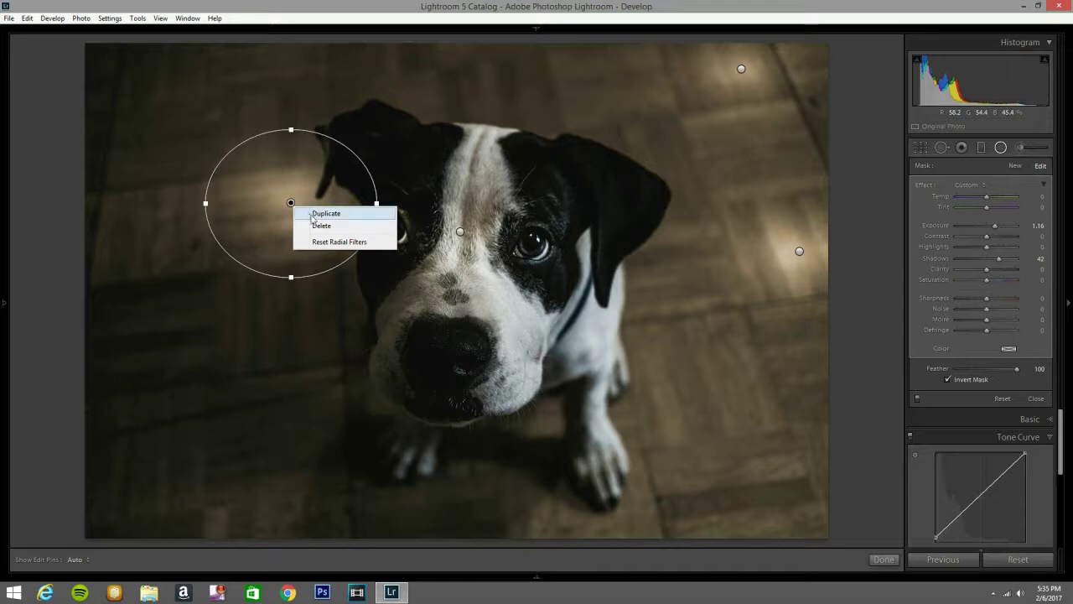
left_click(315, 214)
left_click_drag(291, 204, 157, 215)
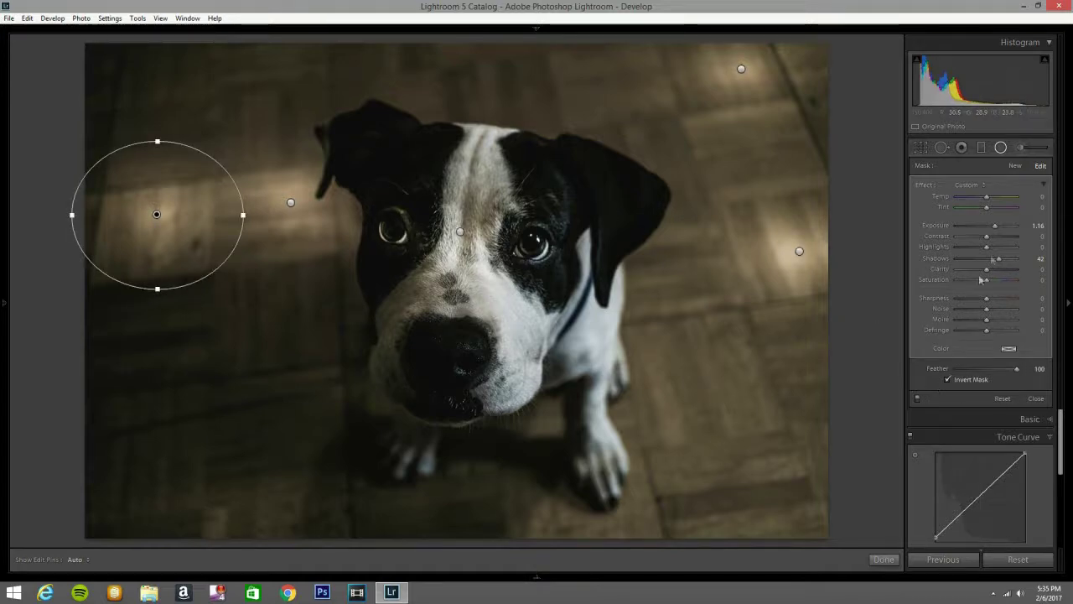
- Duplicate the eye-area radial filter and set the copy's exposure to 0.91
left_click(1001, 147)
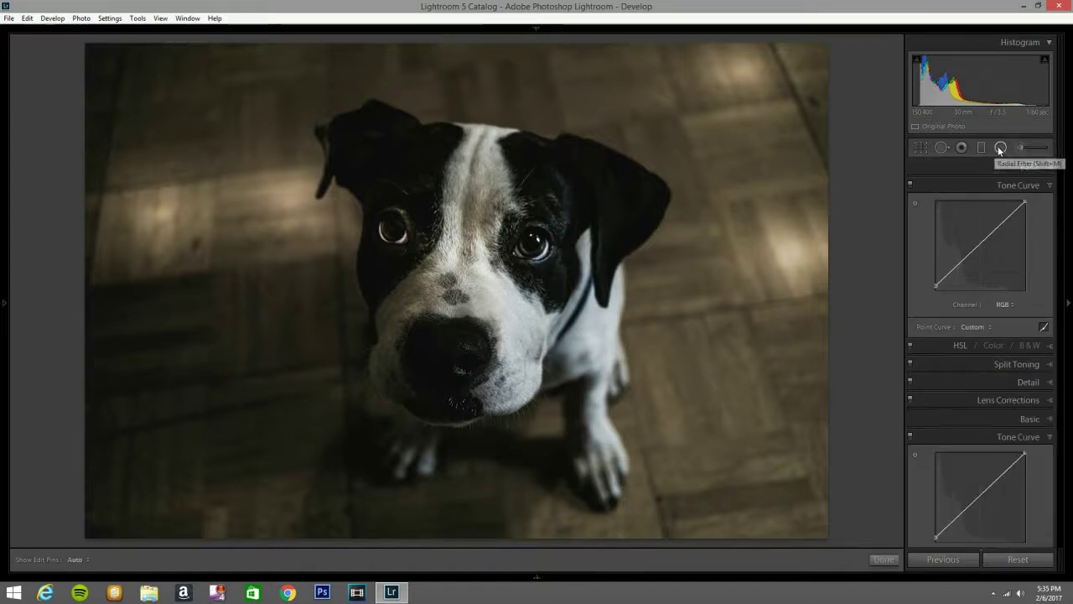
left_click(1000, 147)
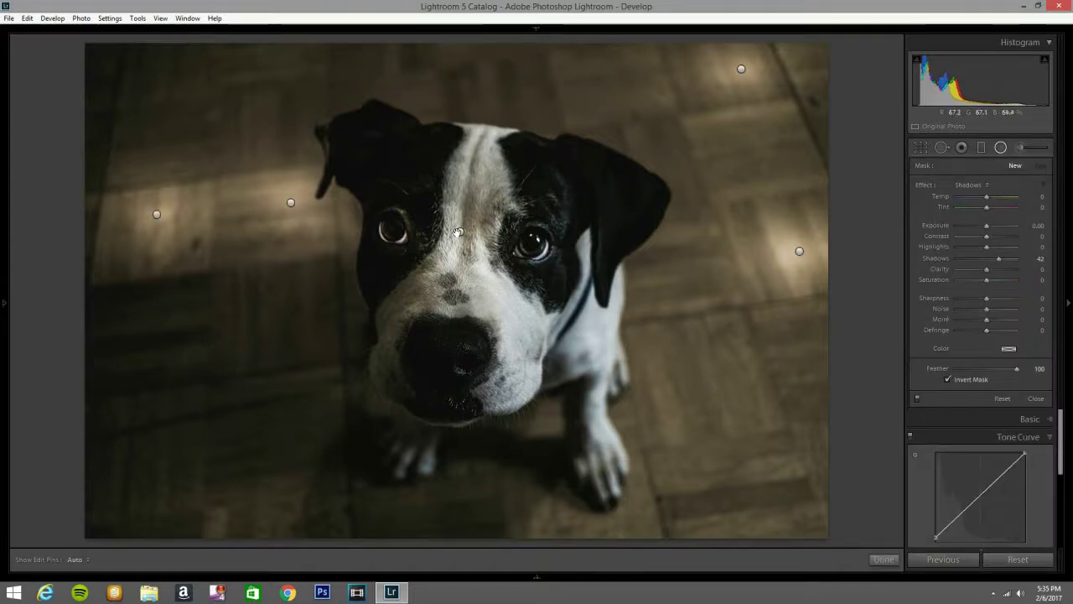
right_click(460, 232)
left_click(470, 239)
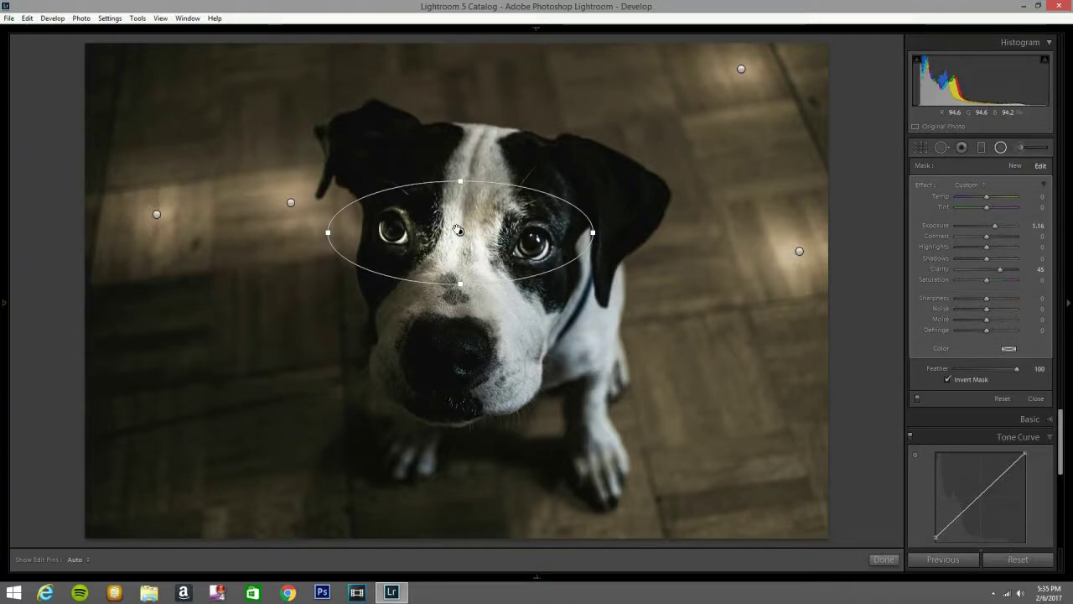
mouse_move(460, 231)
left_mouse_down()
mouse_move(452, 215)
mouse_move(460, 231)
left_mouse_up()
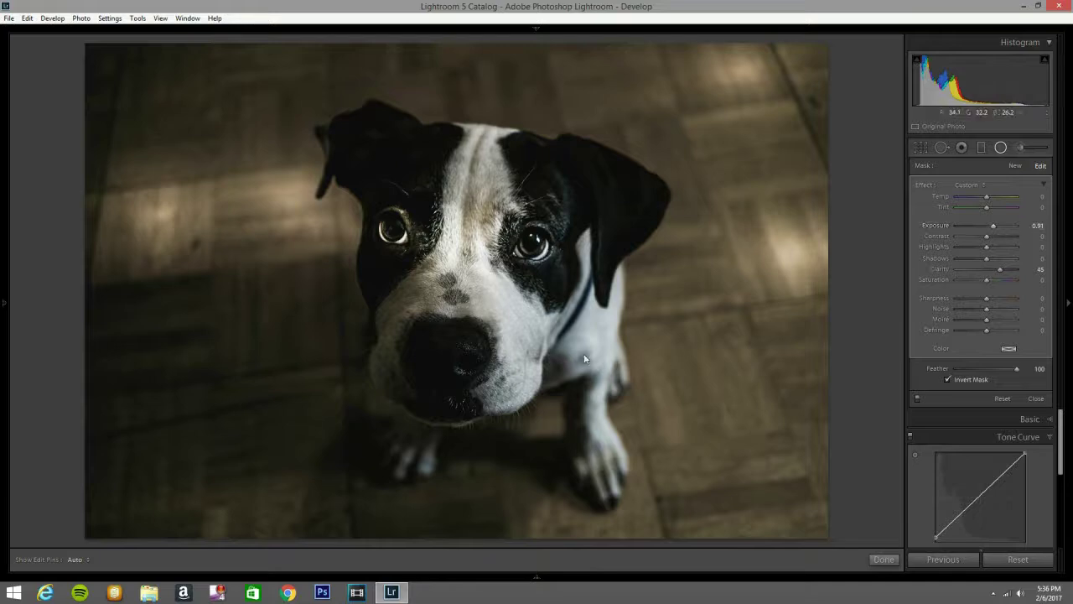
- Set up an Adjustment Brush with the Clarity effect at −30
left_click(1022, 148)
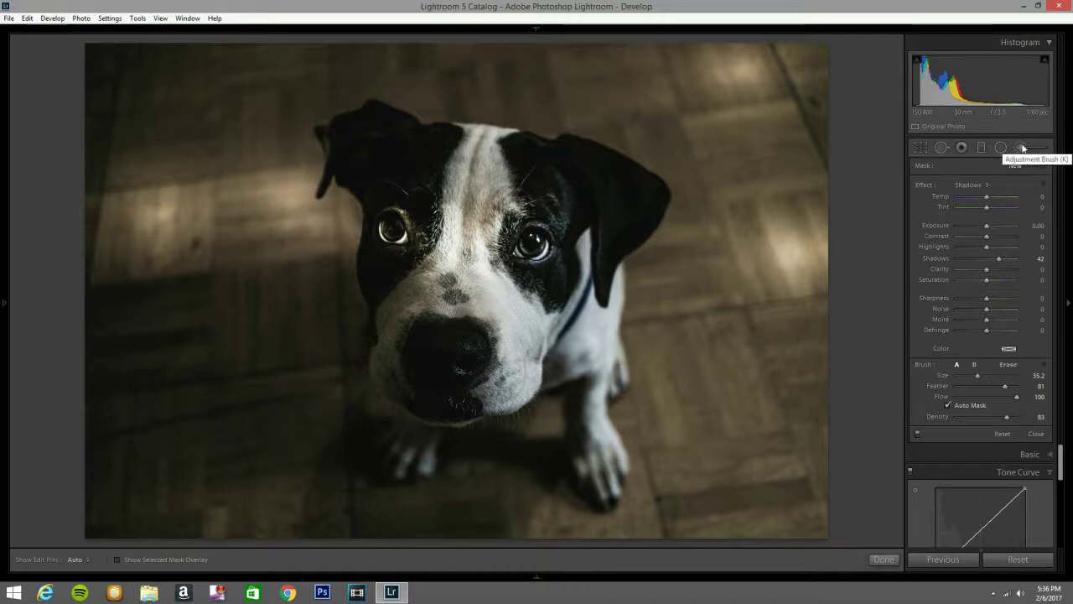
left_click(980, 184)
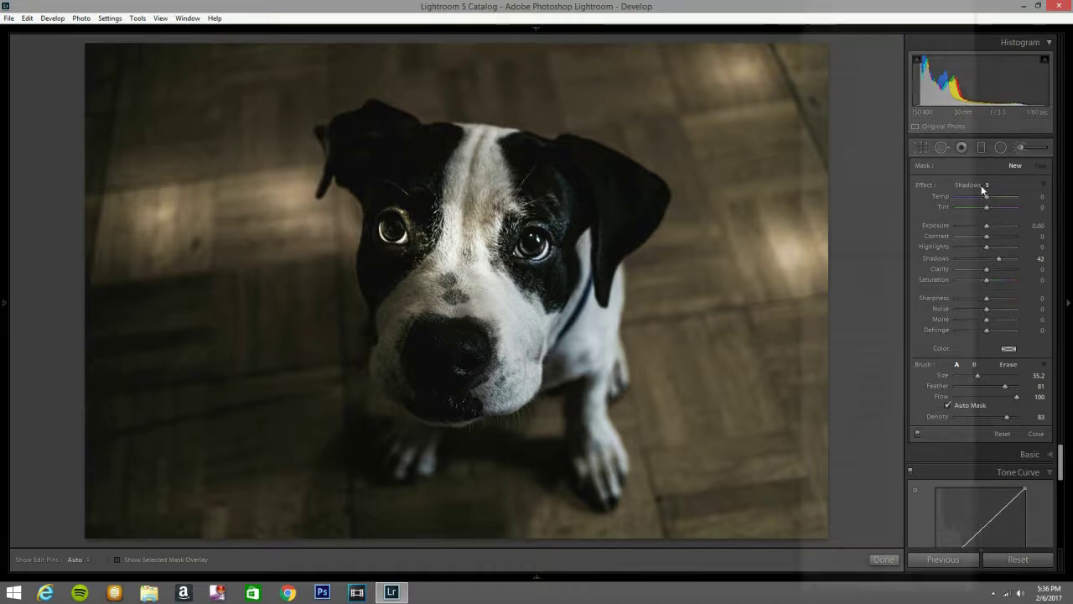
left_click(876, 92)
double_click(999, 259)
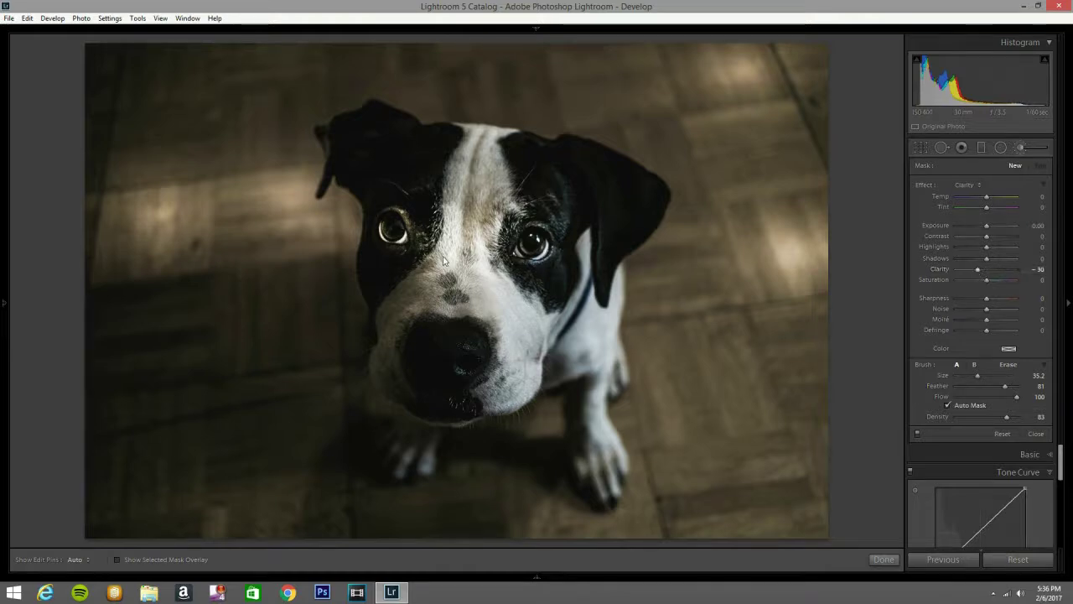
- Shrink the brush to size 13, down to 9, and paint the negative clarity over the white fur of the dog's face
scroll(467, 224, "up", 1)
scroll(468, 225, "down", 5)
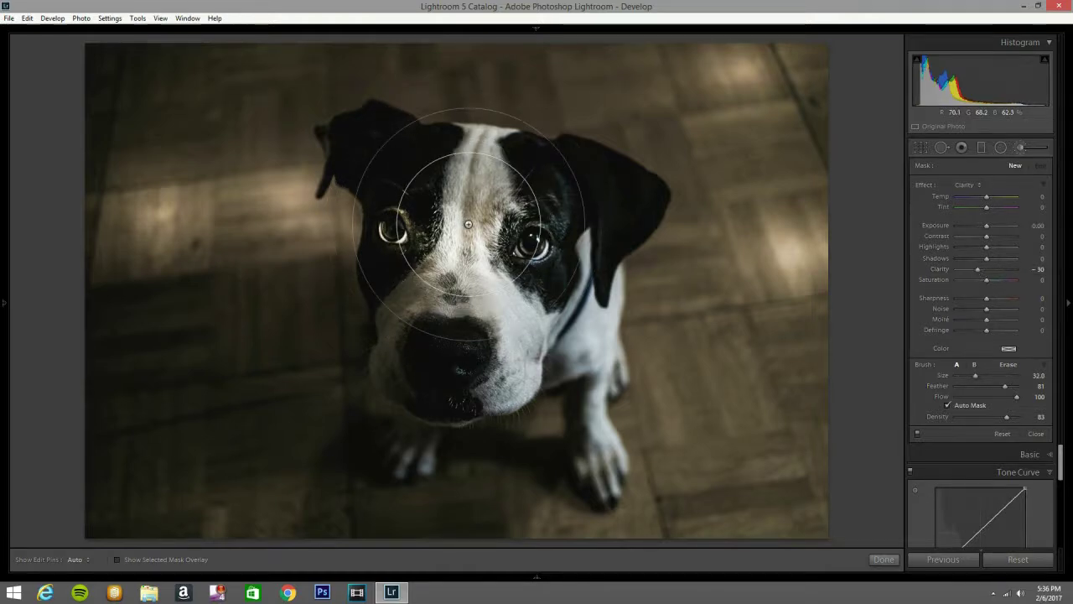
scroll(471, 226, "down", 4)
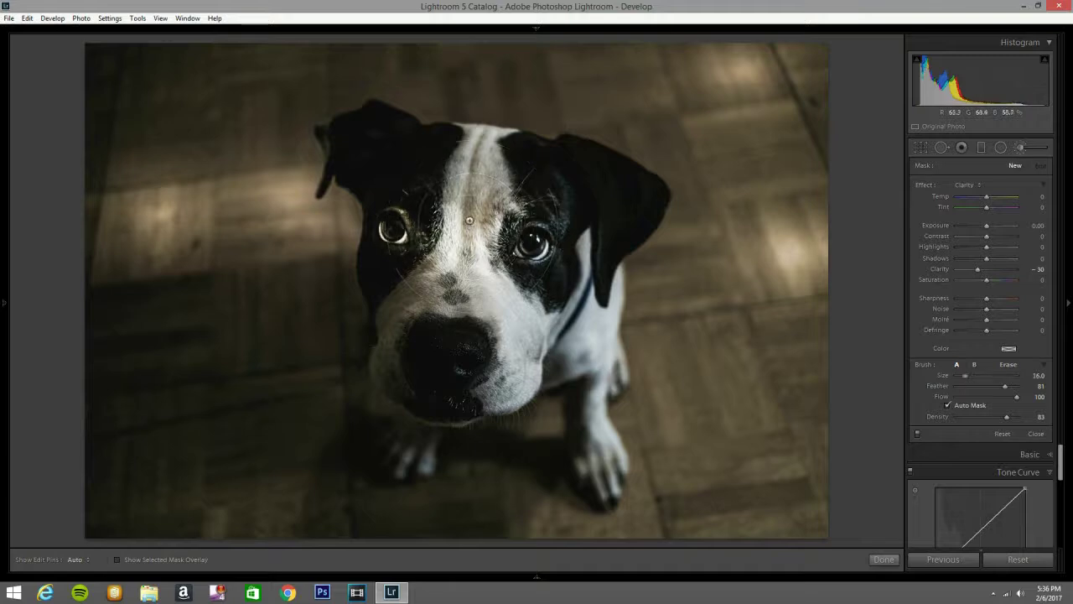
key("h")
key("h")
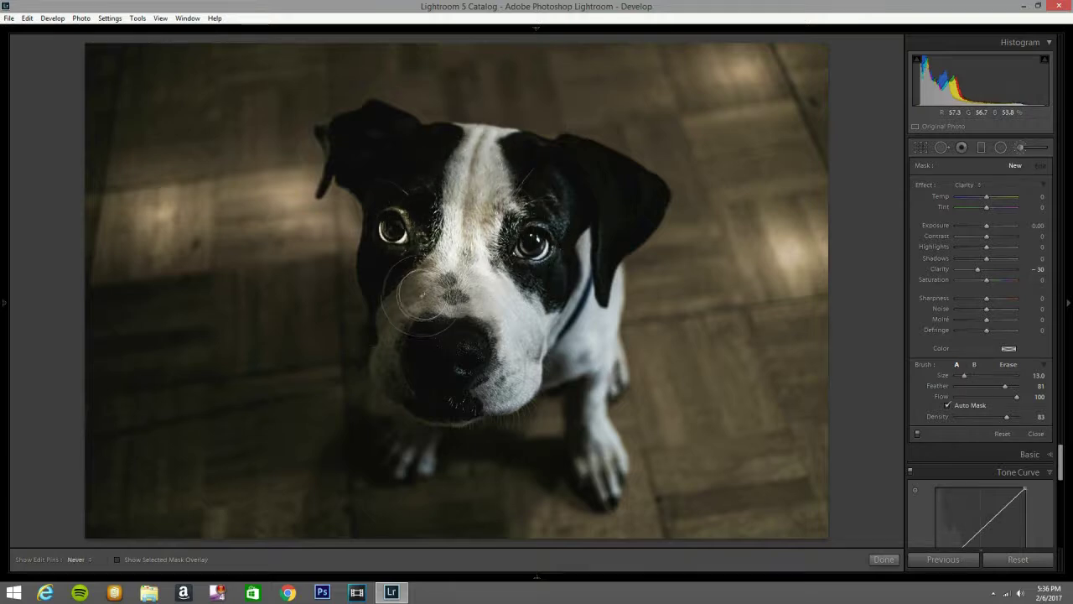
mouse_move(477, 172)
left_mouse_down()
mouse_move(440, 201)
mouse_move(453, 149)
left_mouse_up()
scroll(507, 153, "down", 2)
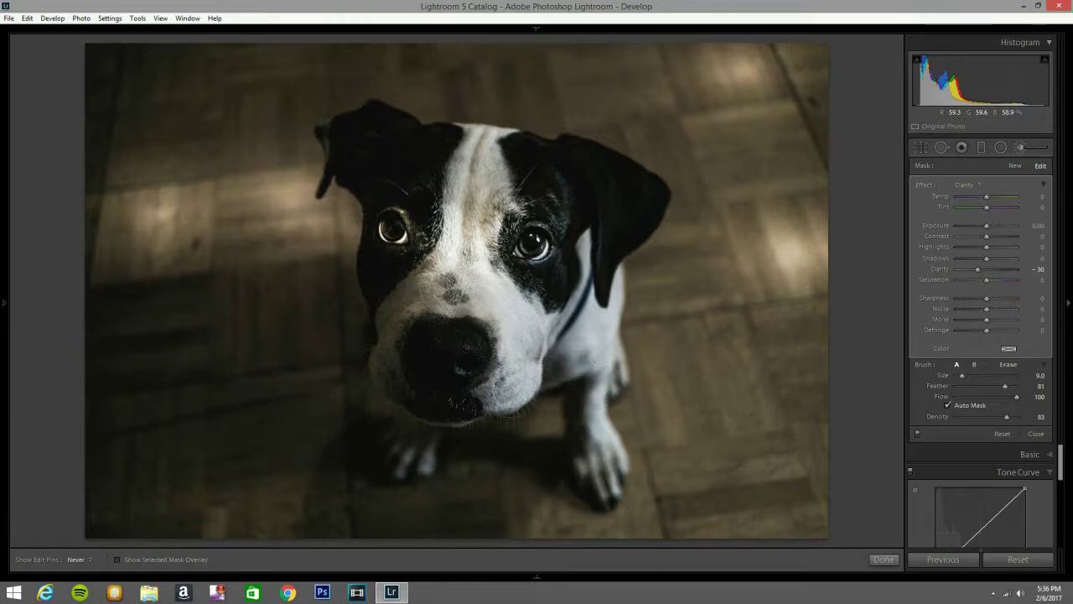
key("h")
- Set up a new Adjustment Brush with the Exposure effect at 0.33 and a brush size of 6
left_click(1001, 148)
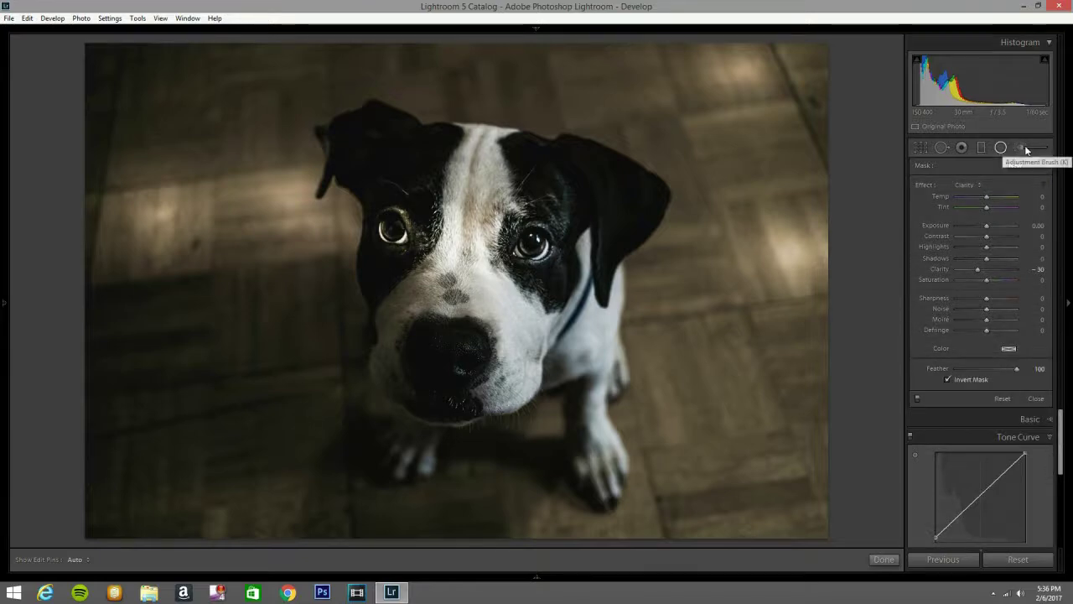
left_click(1028, 149)
left_click(978, 185)
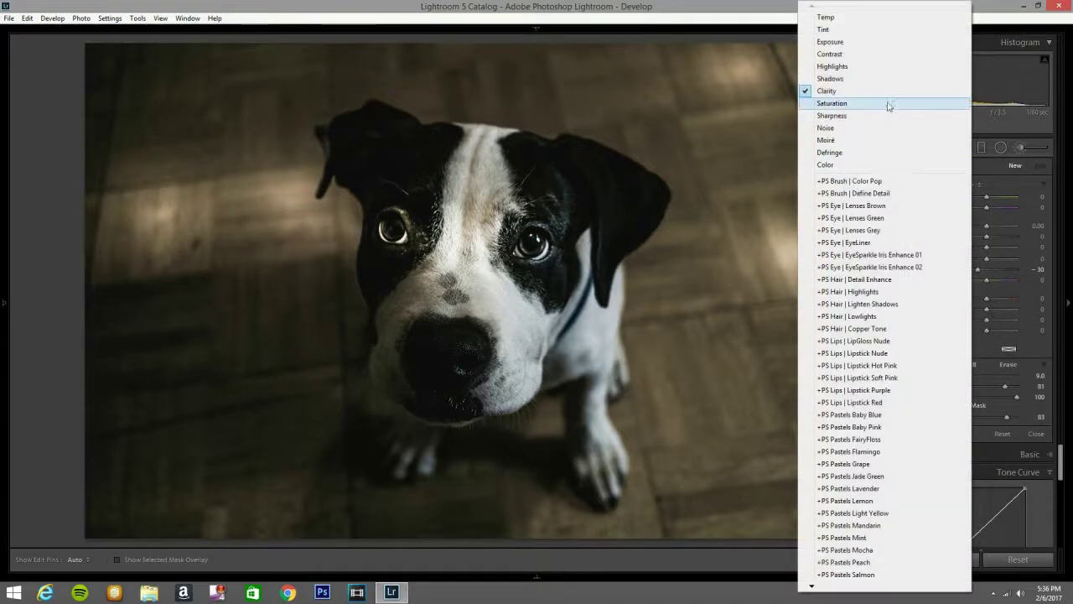
left_click(826, 41)
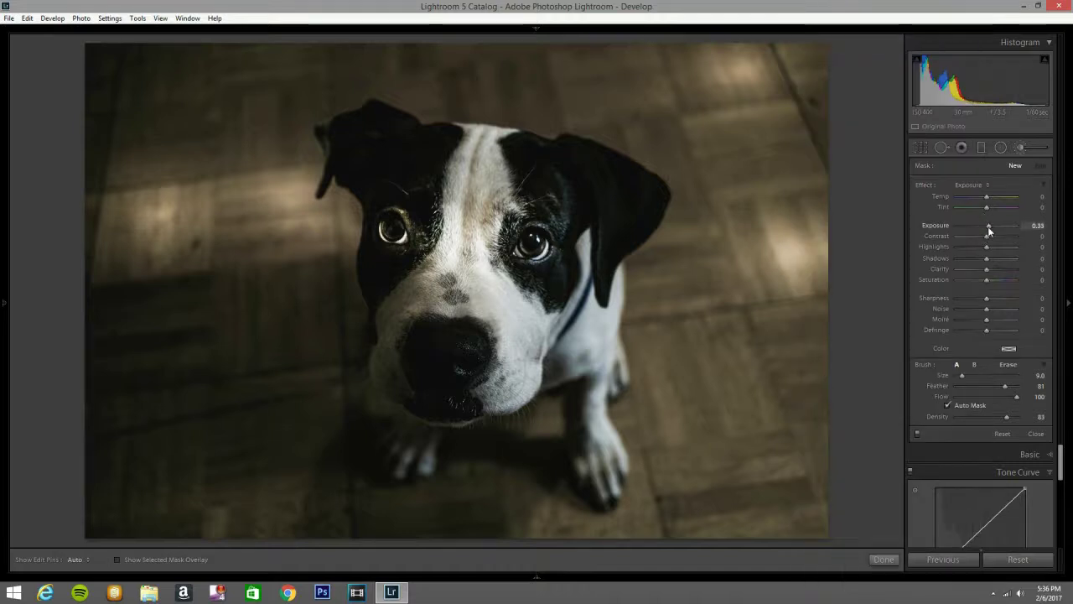
key("bracketleft")
key("bracketleft")
key("bracketleft")
key("h")
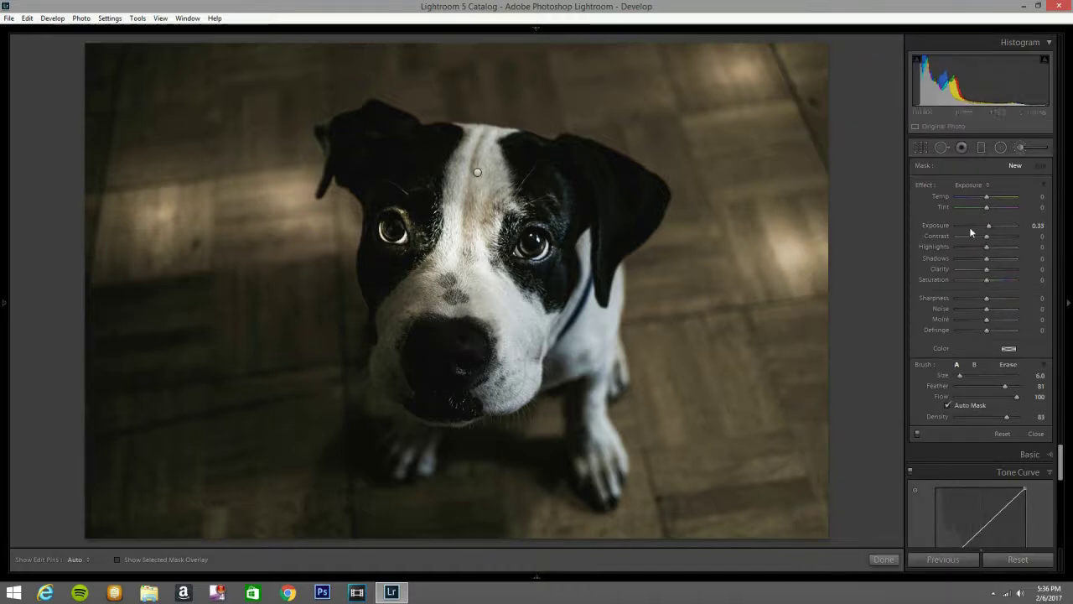
- Paint the exposure adjustment over the dog's nose and raise that brush's Shadows to 60
mouse_move(425, 359)
left_mouse_down()
mouse_move(484, 359)
mouse_move(450, 340)
mouse_move(424, 348)
mouse_move(432, 377)
mouse_move(465, 373)
mouse_move(470, 346)
left_mouse_up()
key("h")
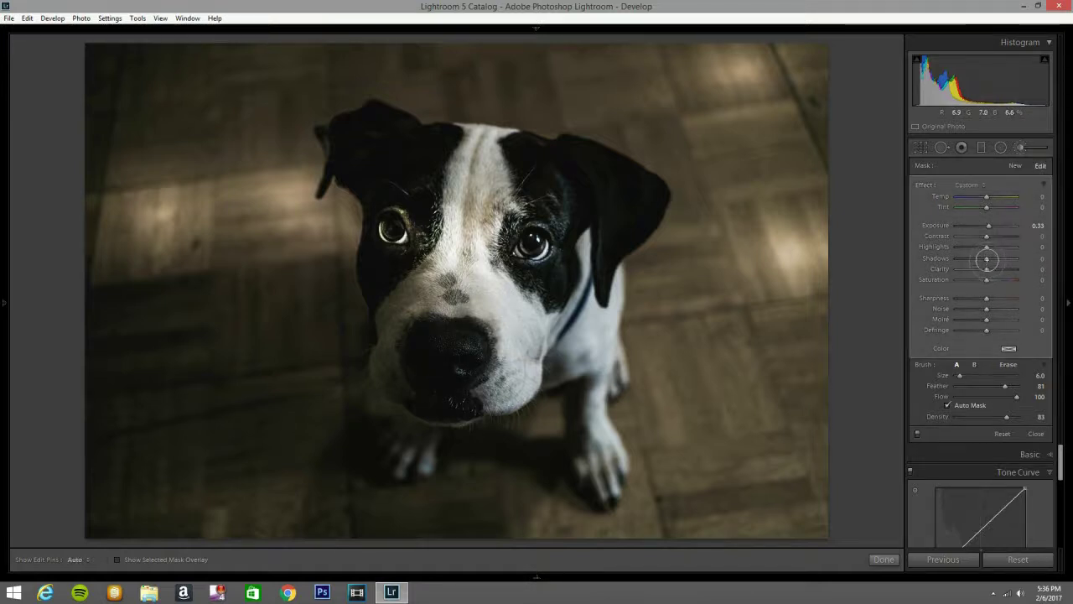
left_click_drag(991, 265, 1004, 257)
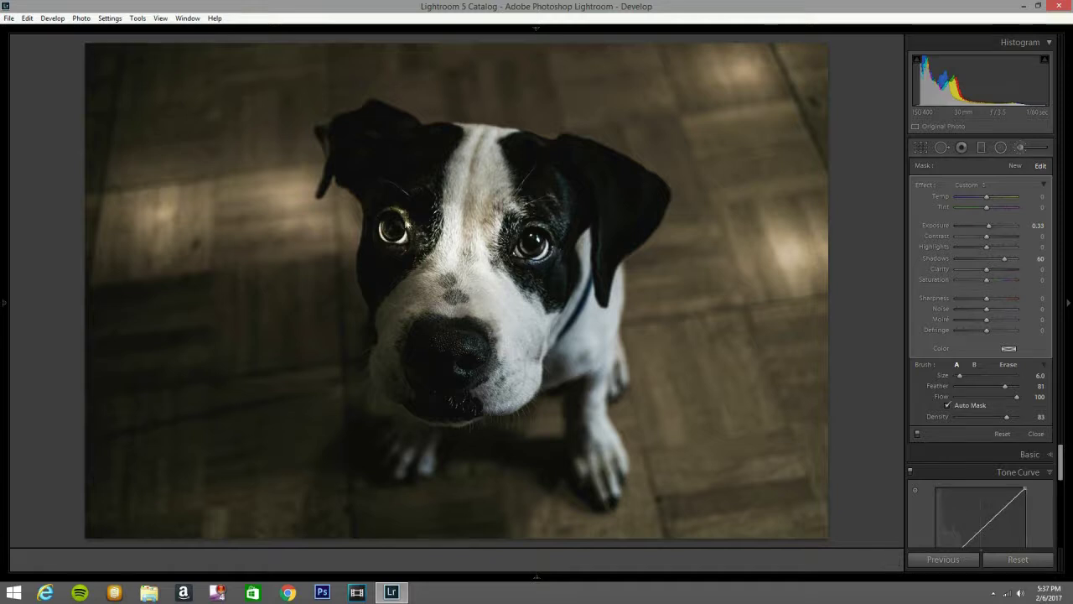
- Move the duplicated eye-area radial filter toward the dog's right-hand eye and slightly down, and finish editing the filters
left_click(1020, 148)
left_click(1003, 150)
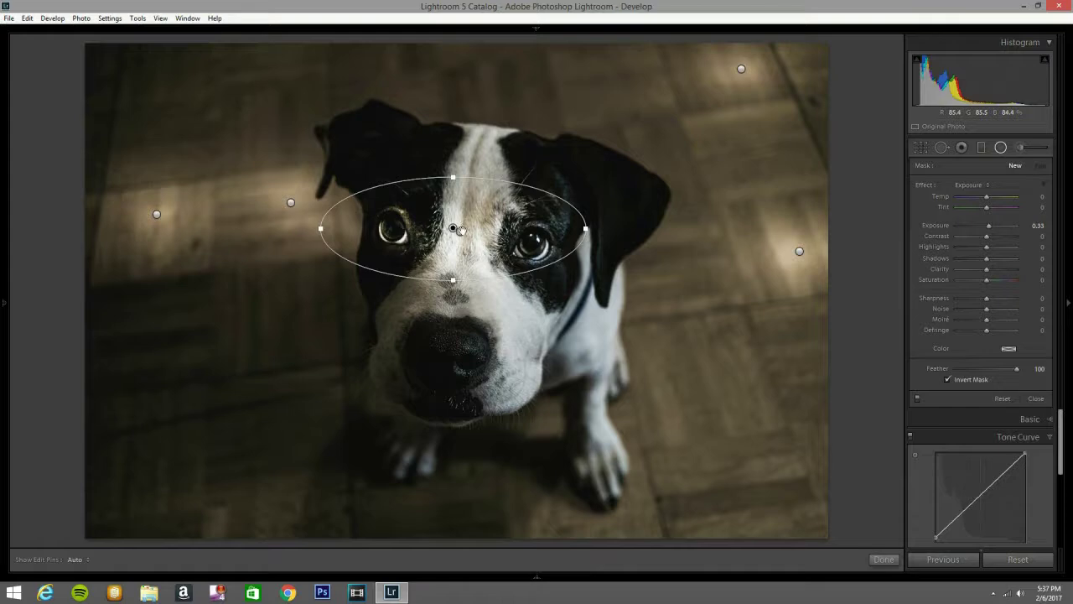
left_click(460, 230)
left_click_drag(473, 231, 496, 247)
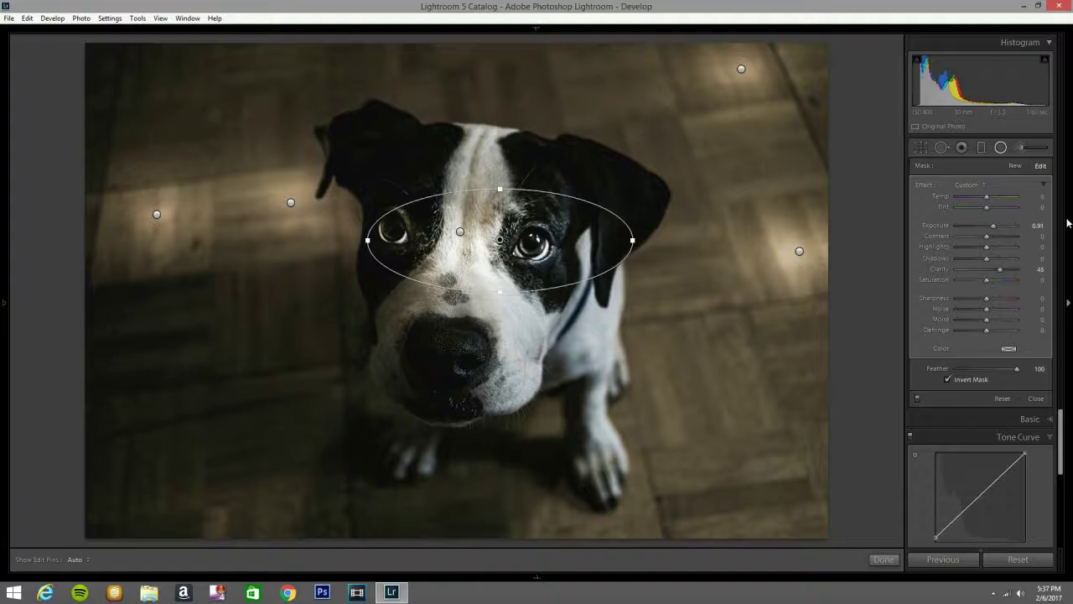
left_click(1000, 149)
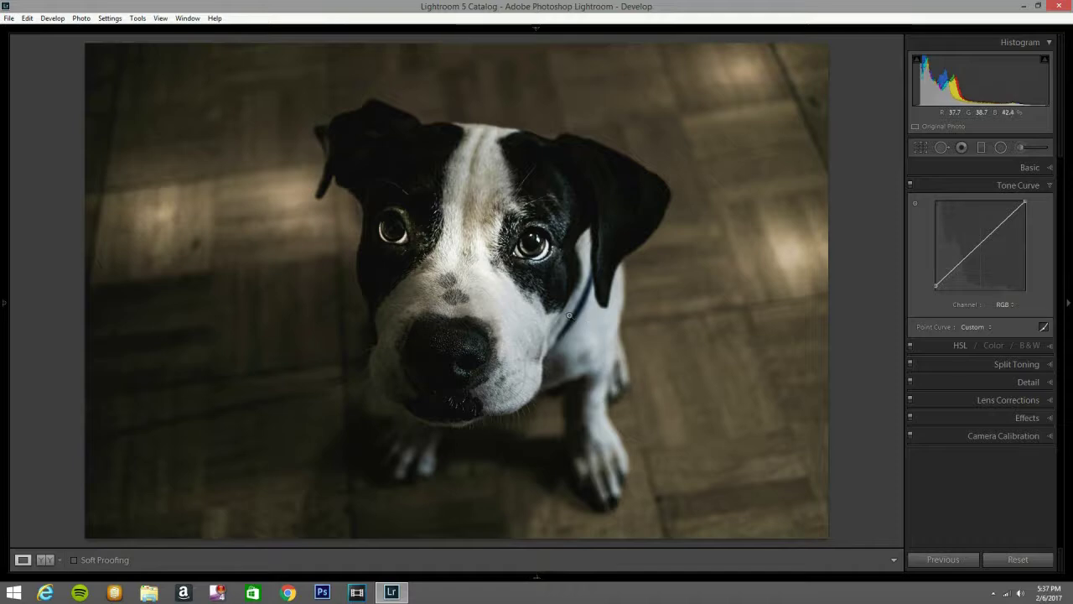
- Compare the edited photo with the original side by side, and return to the single-photo view
key("y")
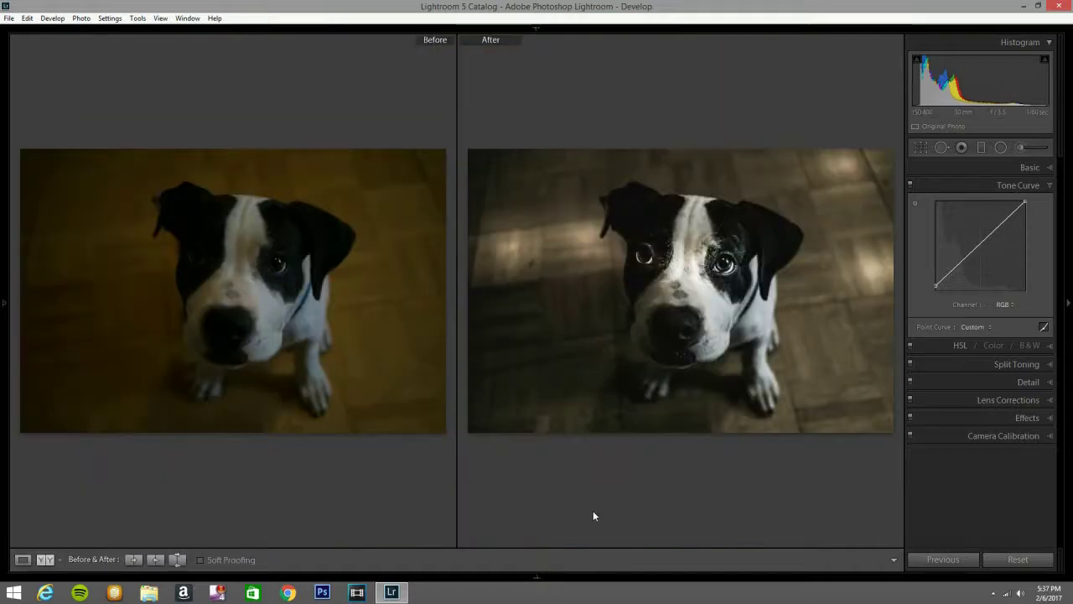
key("y")
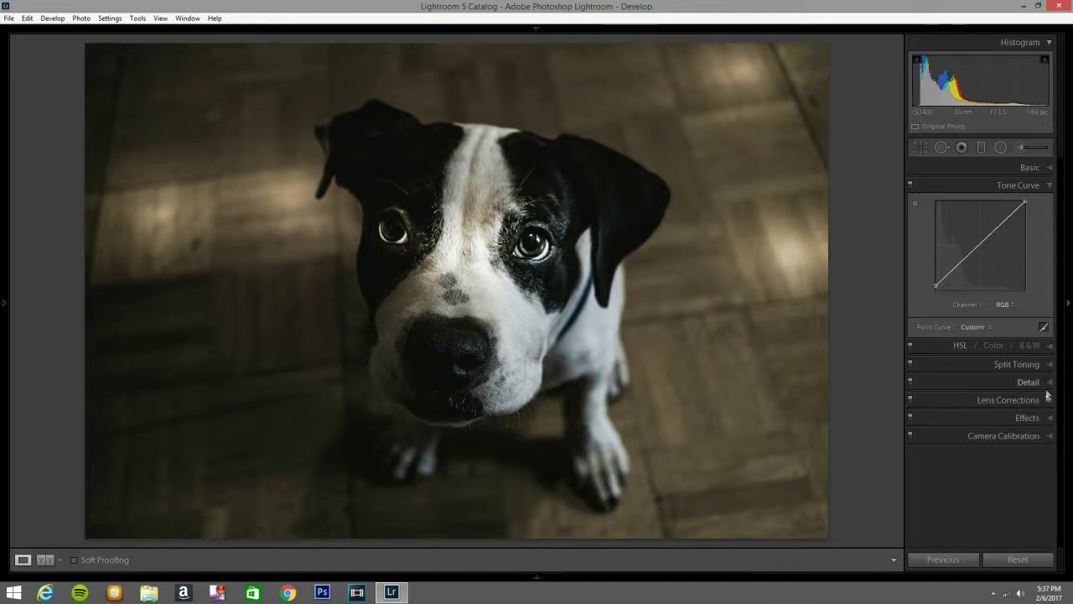
- Darken the photo's edges with a Highlight Priority post-crop vignette at an amount of −15
left_click(1046, 420)
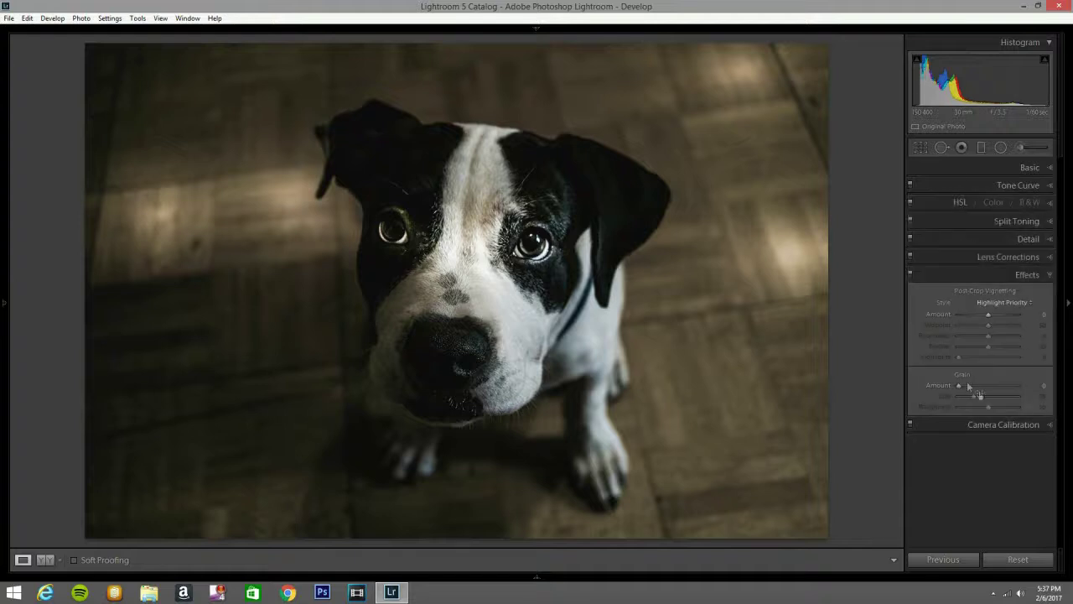
left_click_drag(990, 313, 989, 314)
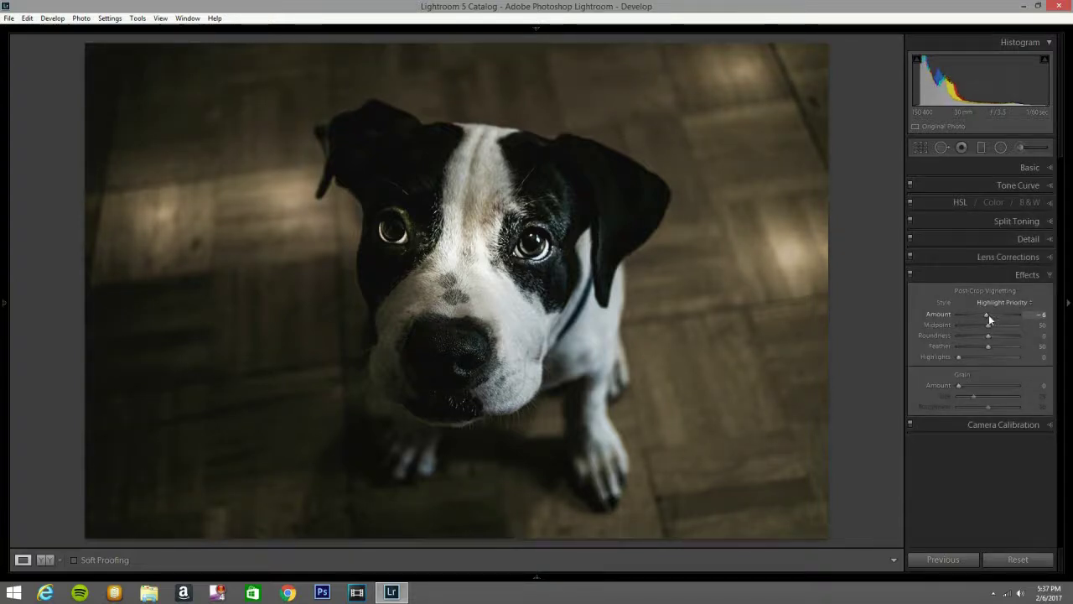
left_click_drag(988, 314, 983, 314)
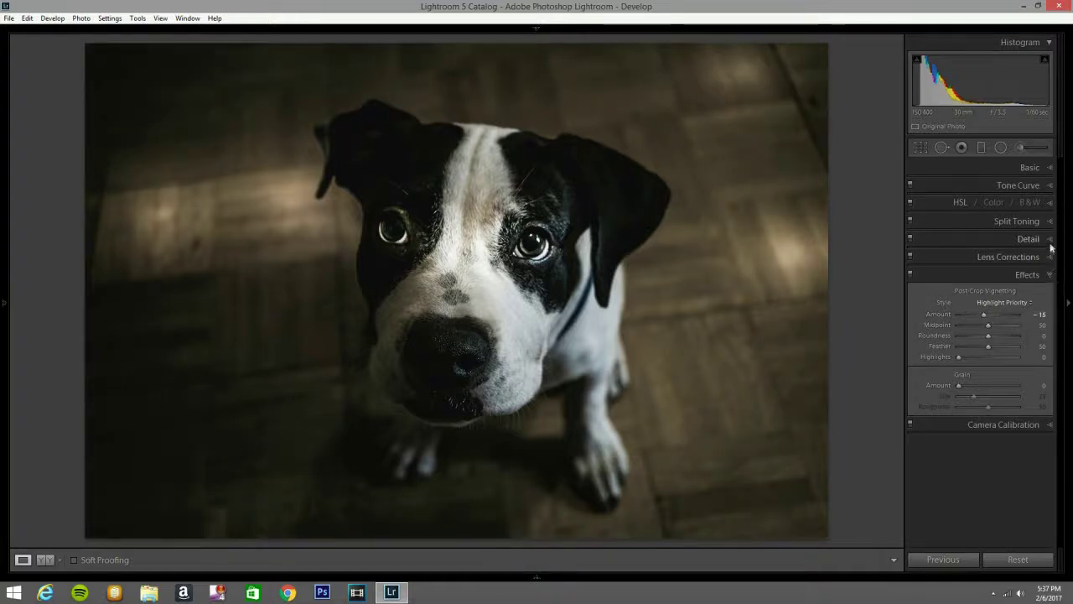
left_click(1048, 275)
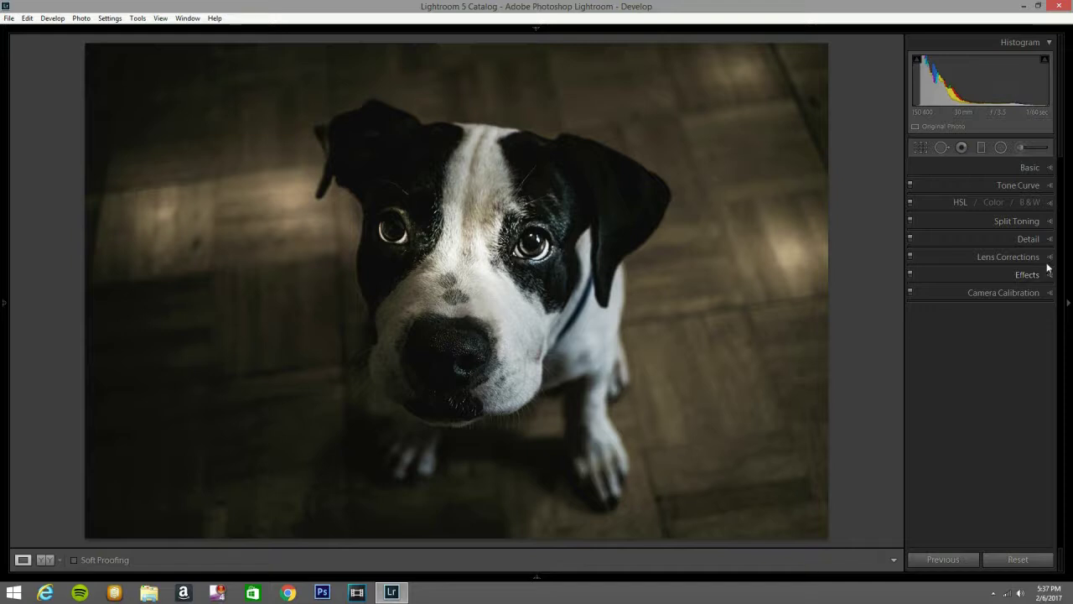
- Set the photo's sharpening amount to 50
left_click(1047, 238)
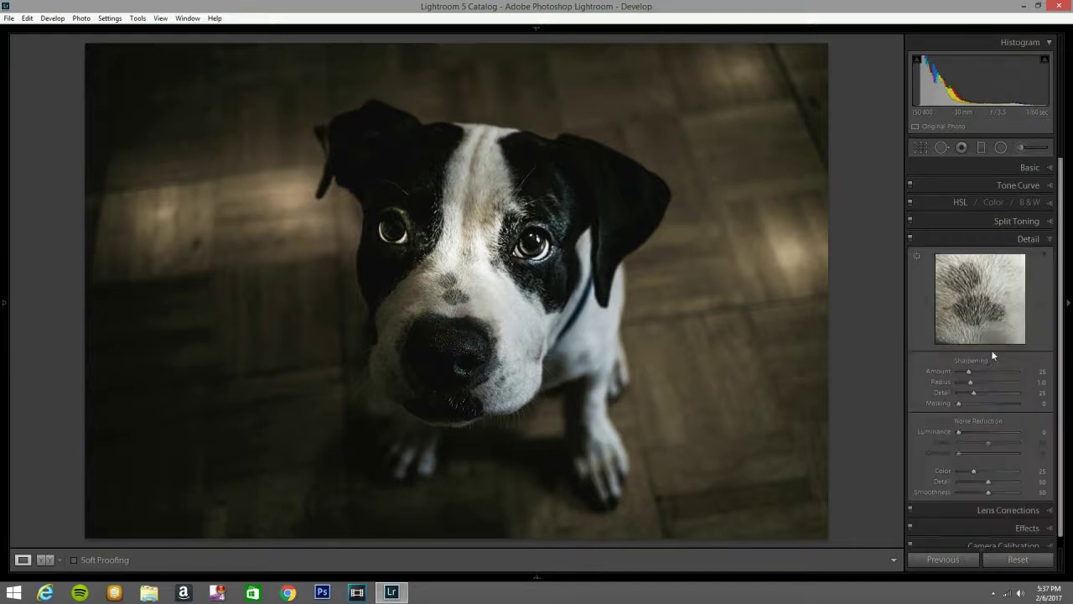
scroll(969, 371, "up", 5)
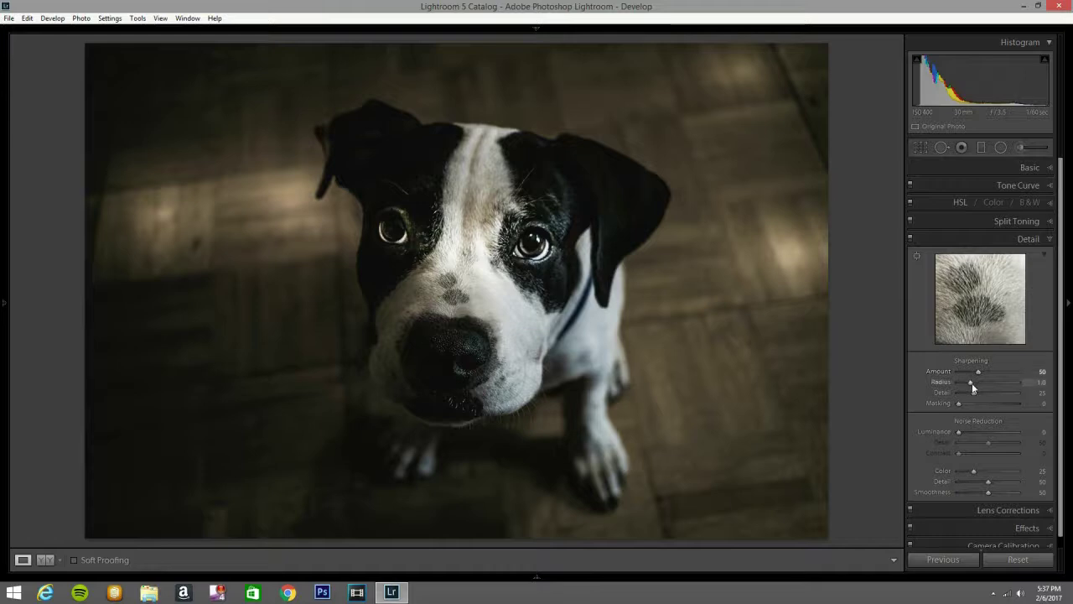
- Refine the photo's sharpening with a radius of 1.5, detail of 20 and masking of 89
scroll(971, 382, "up", 3)
left_click_drag(974, 391, 970, 391)
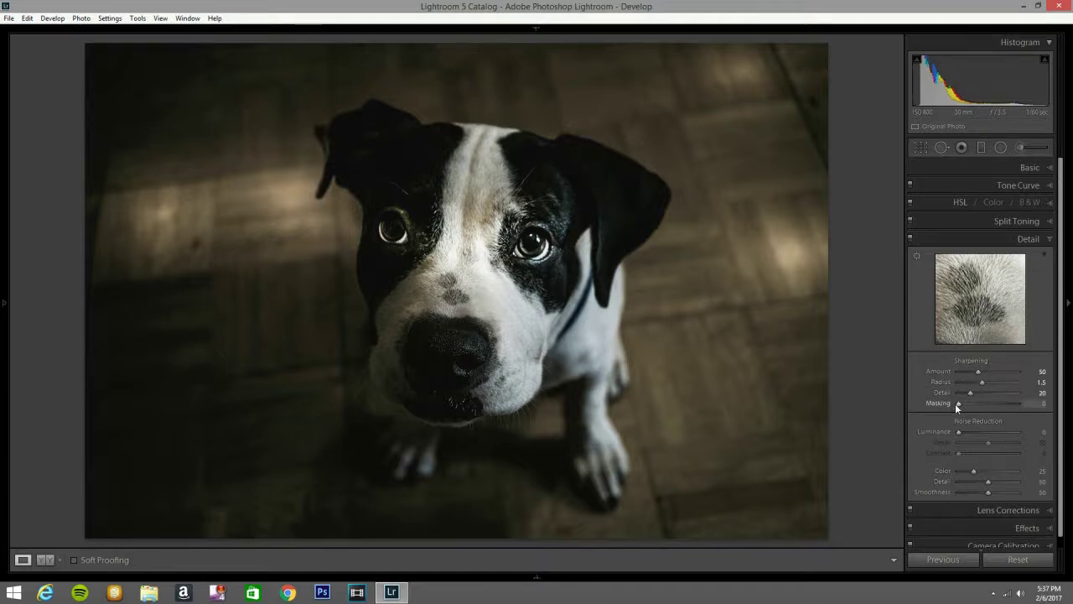
left_click_drag(955, 404, 1008, 401, "alt")
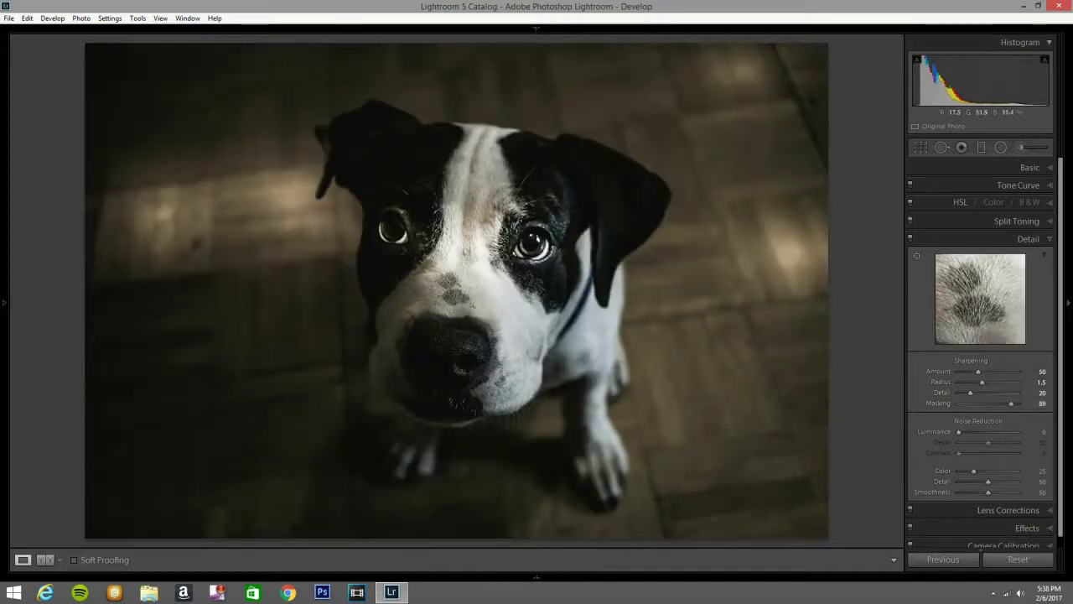
left_click(1048, 240)
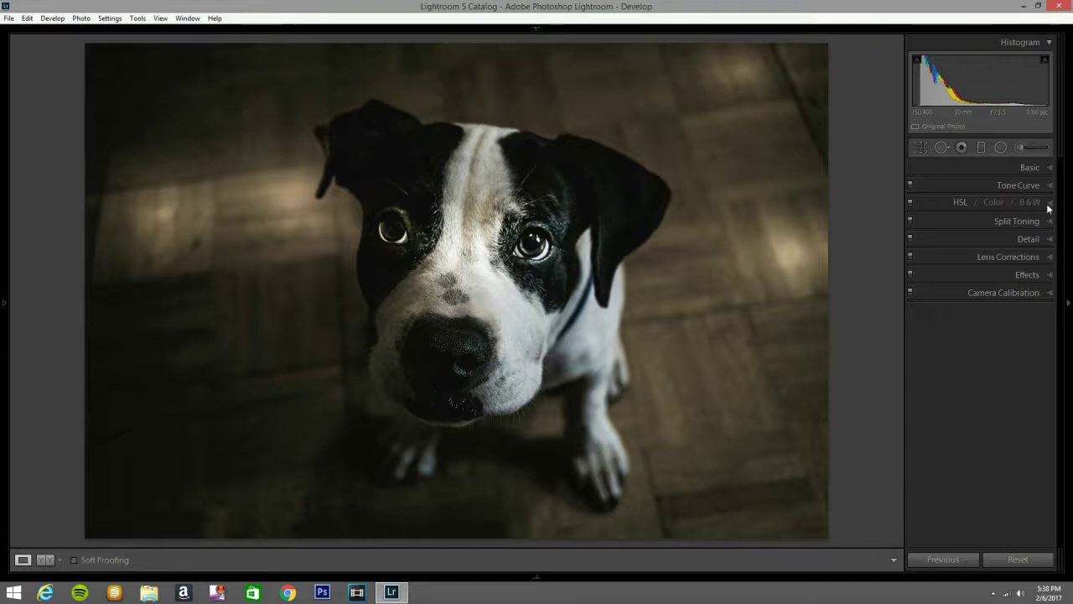
- Raise the photo's blue saturation to +18 in the HSL adjustments
left_click(1046, 205)
left_click_drag(991, 300, 996, 304)
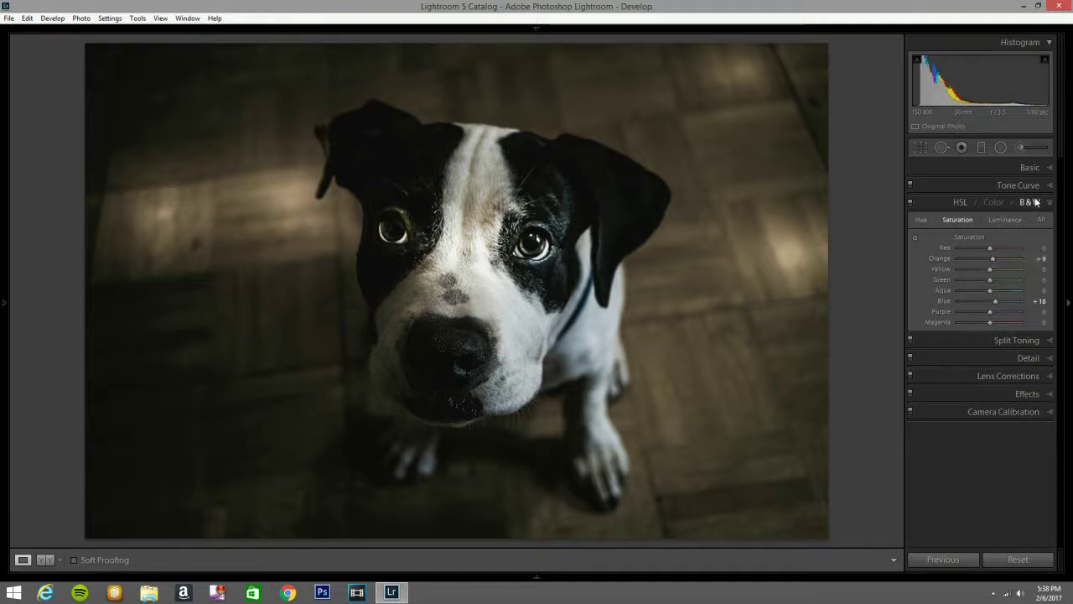
- Paint a new adjustment brush mask over the dog's eyes with a brush size of 2.0 and Auto Mask on
left_click(1019, 147)
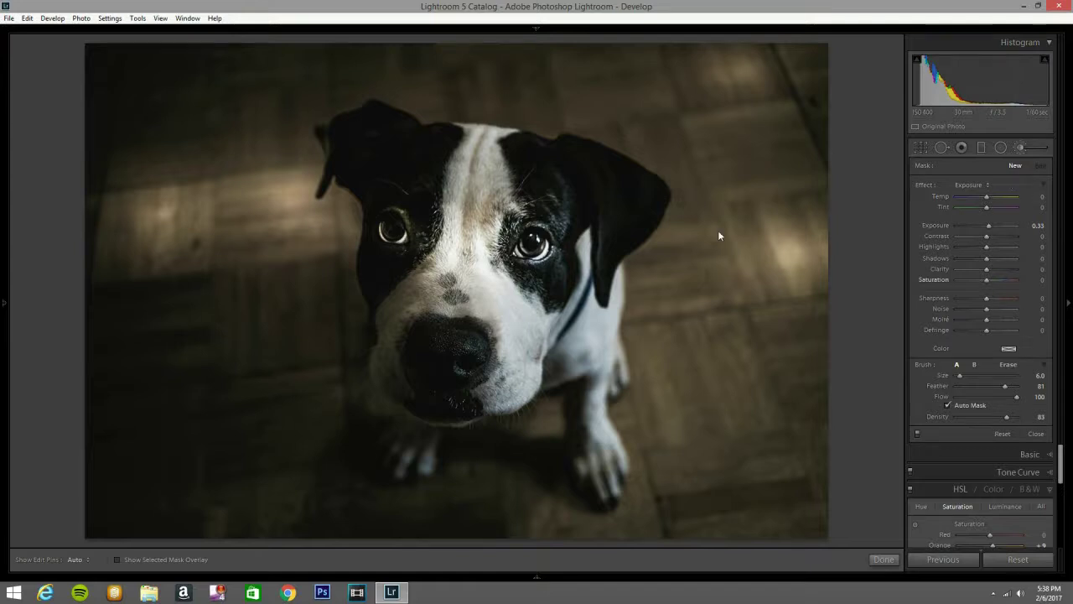
scroll(529, 243, "down", 5)
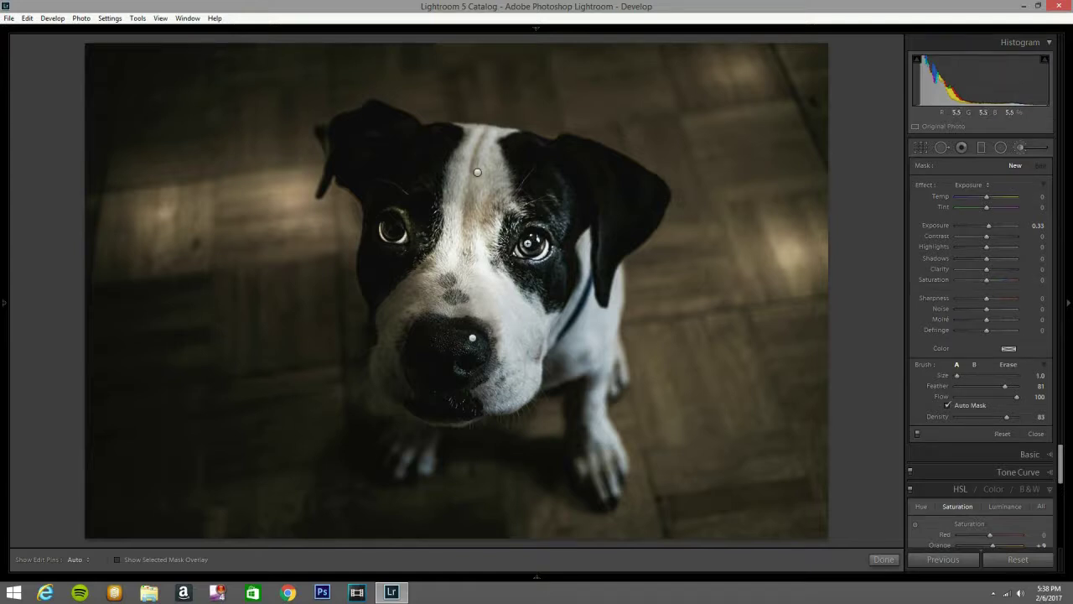
key("h")
scroll(532, 244, "up", 1)
key("h")
left_click_drag(386, 224, 406, 240)
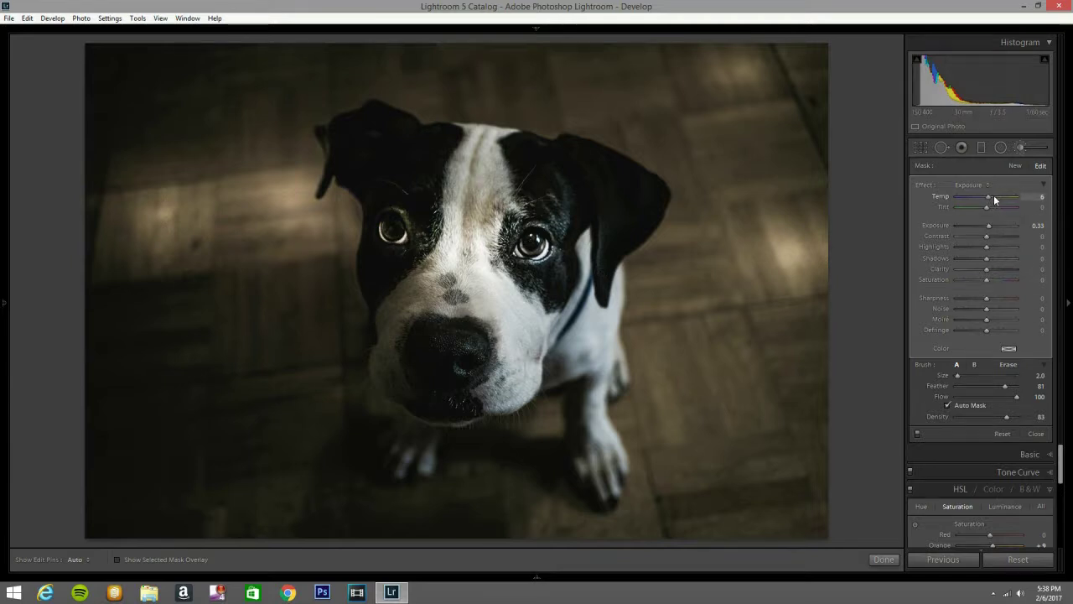
- Warm the painted eyes with temperature 96, exposure 0.23 and a pale reddish-orange tint, and finish the brush adjustment
left_click_drag(994, 199, 1013, 201)
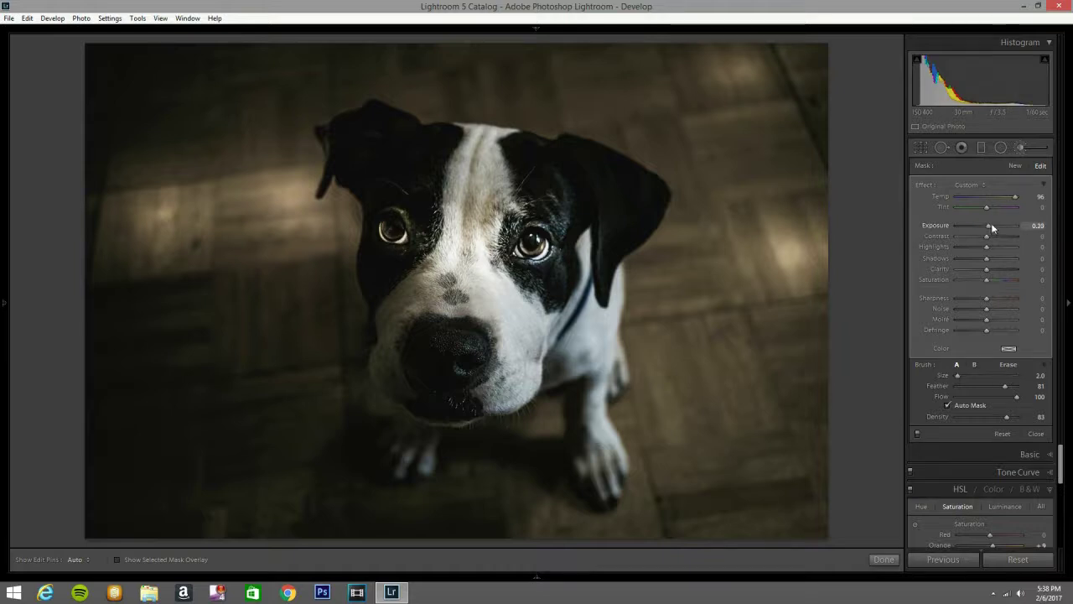
left_click(1007, 350)
left_click_drag(981, 362, 977, 390)
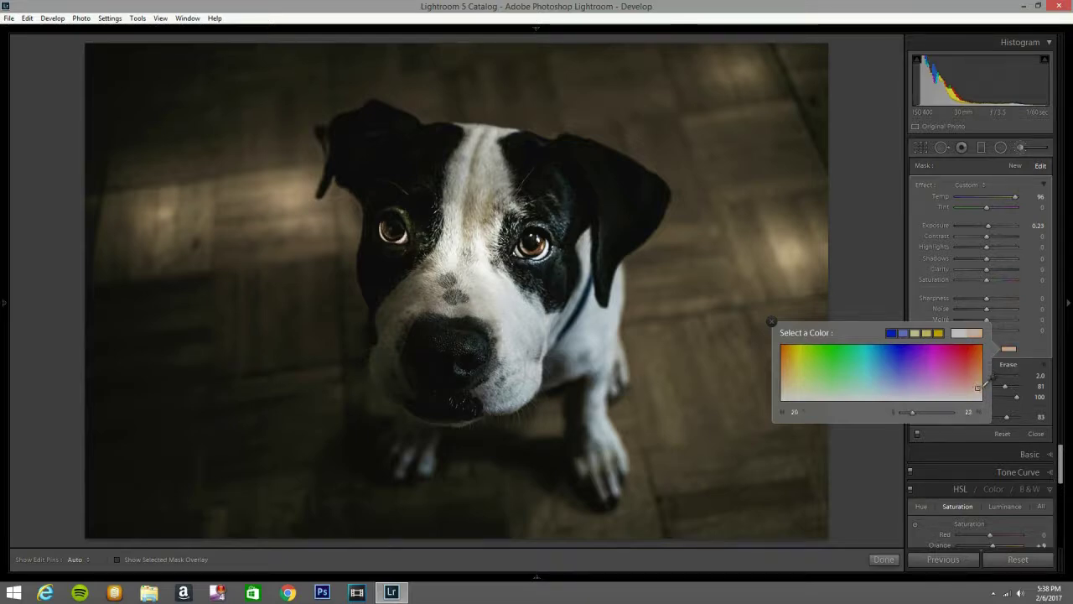
left_click(771, 321)
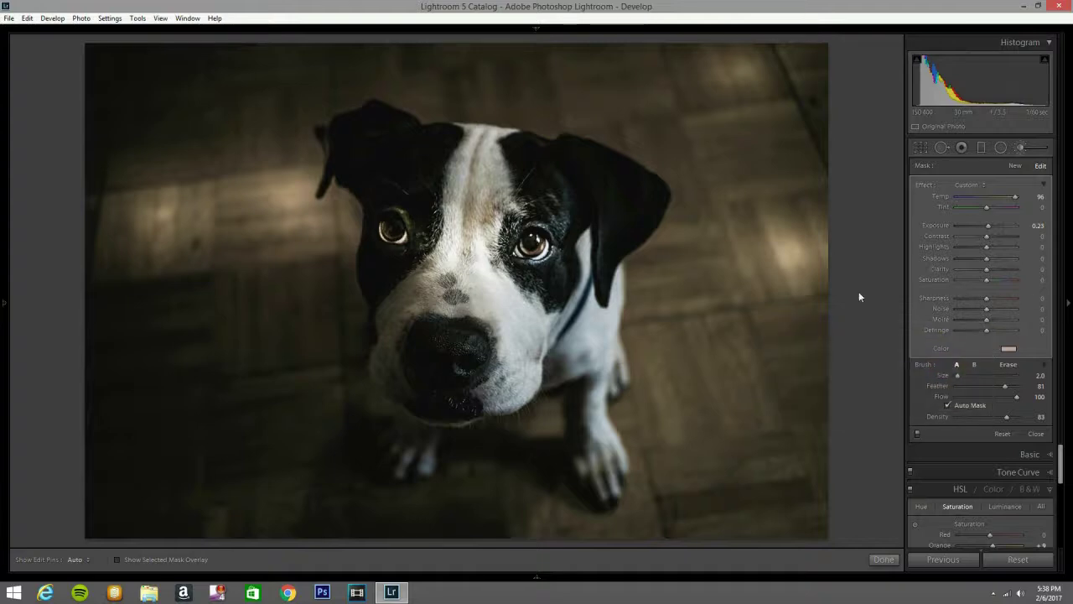
left_click(1022, 149)
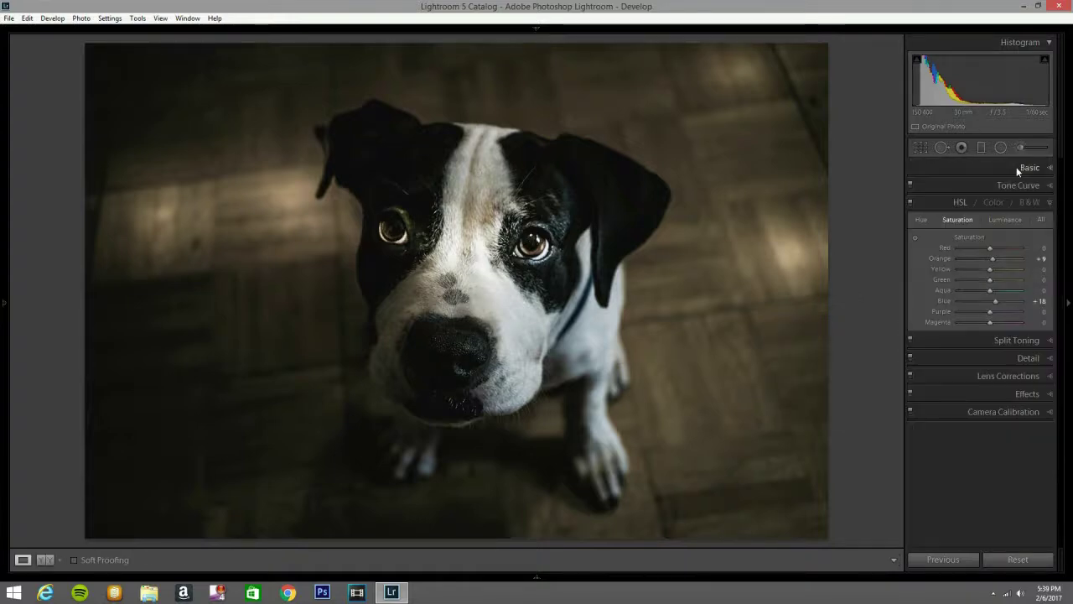
- Hide the adjustment controls, compare the original and edited photo side by side with the lights out, and return to the single-photo view
key("F8")
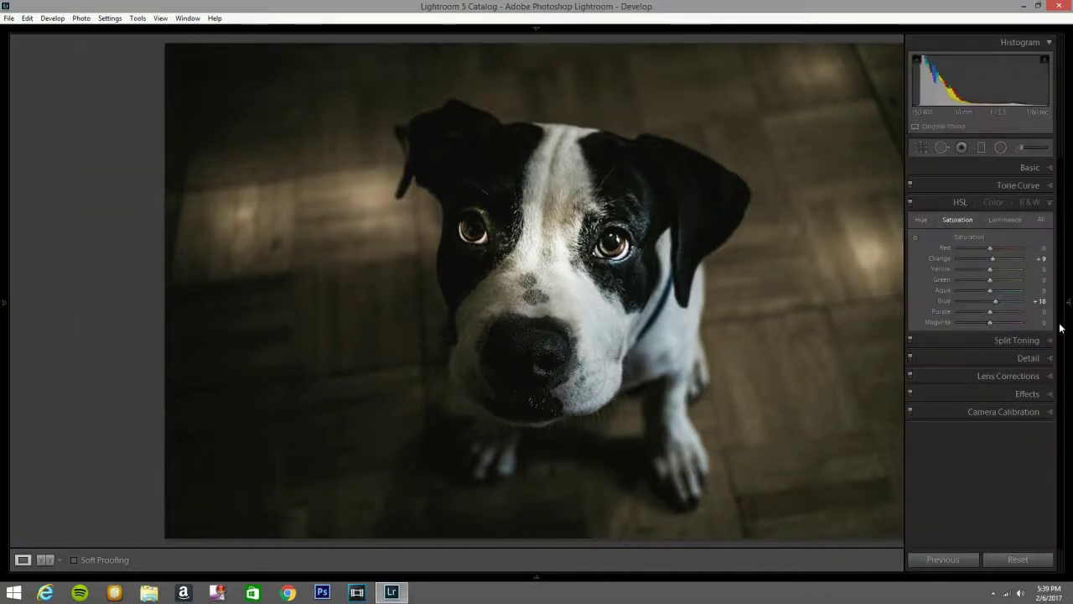
mouse_move(746, 579)
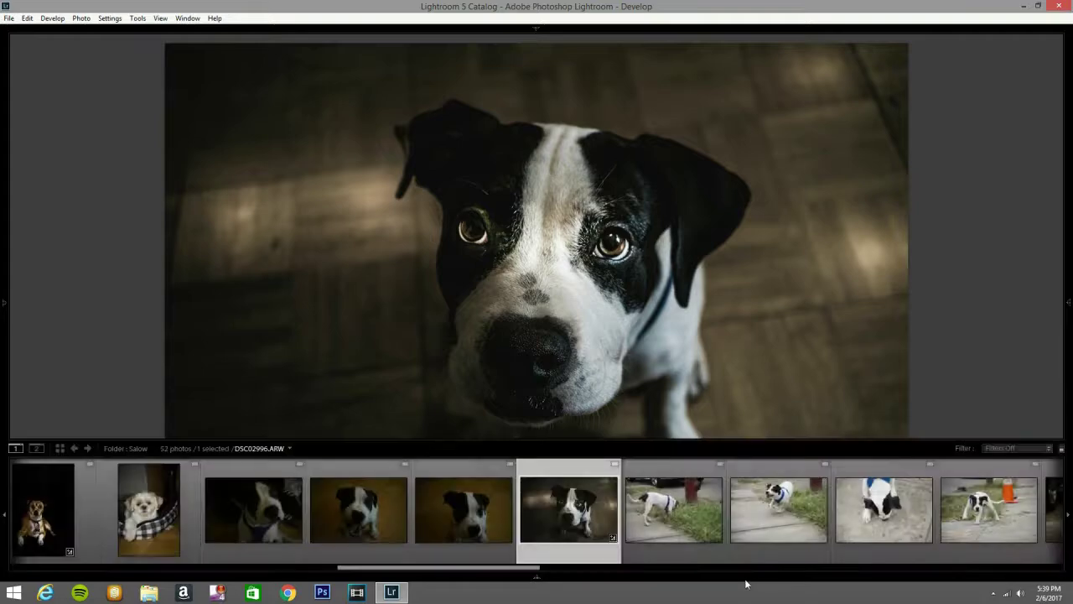
key("y")
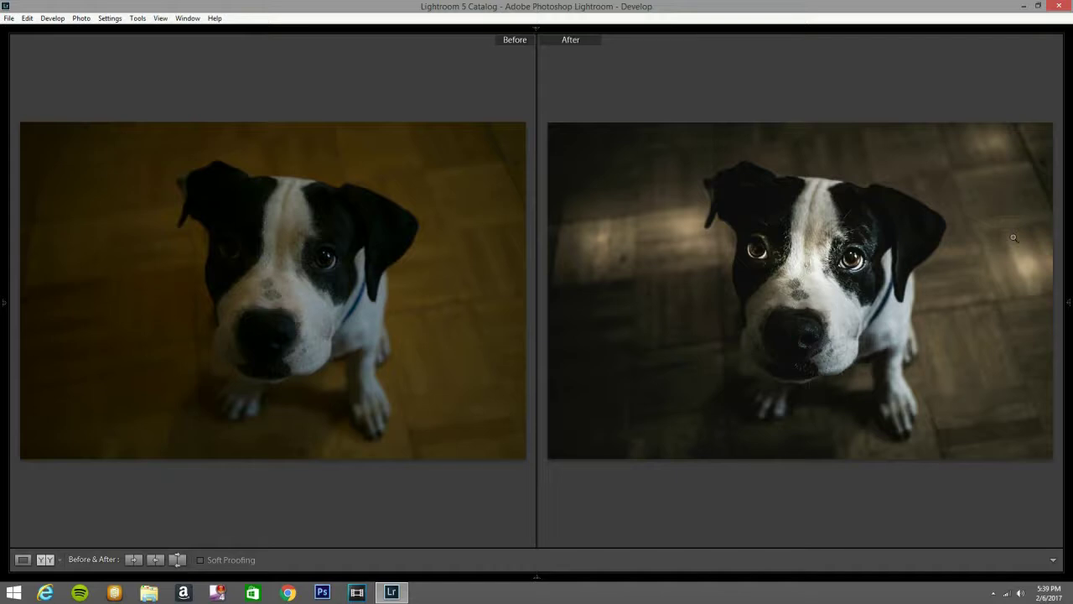
key("l")
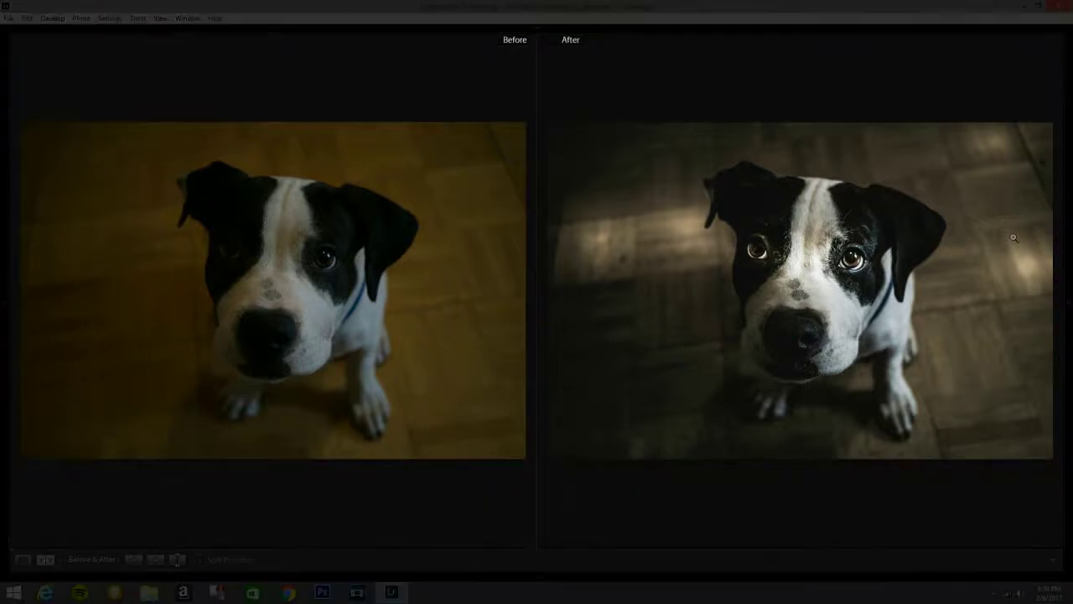
key("l")
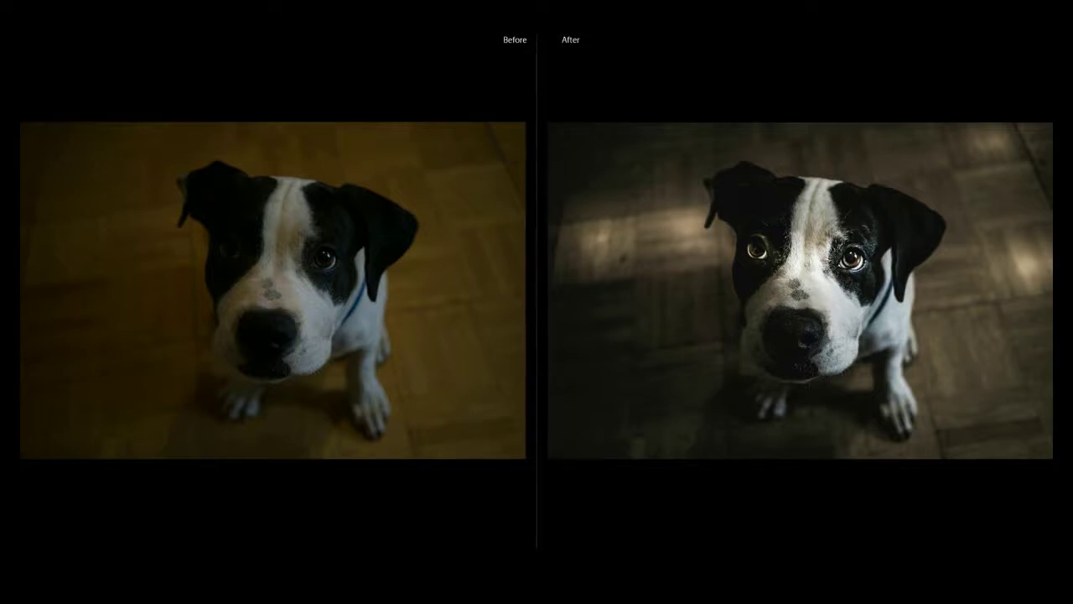
key("y")
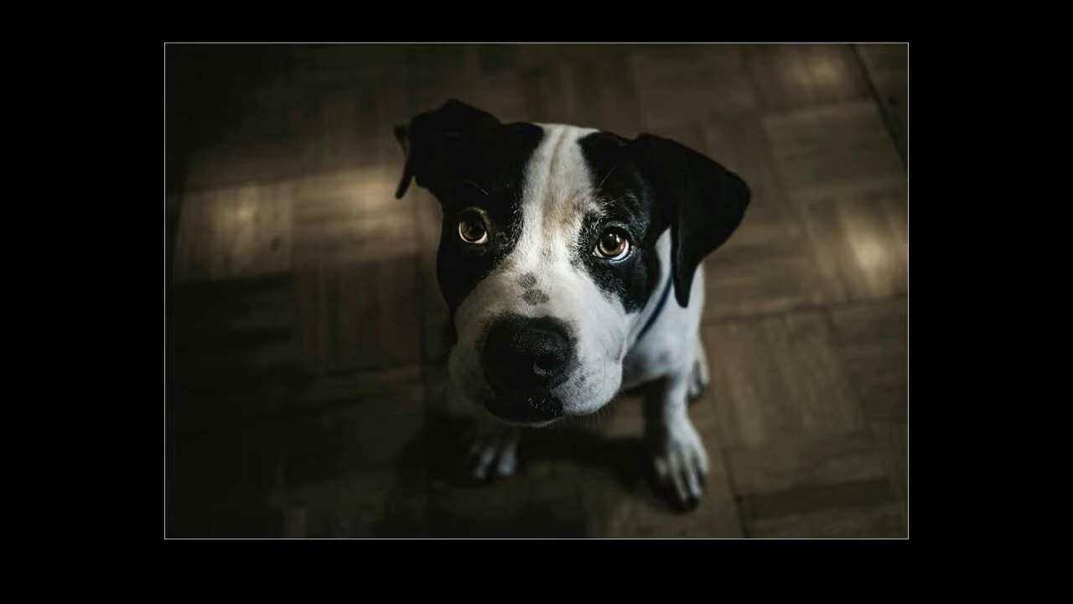
key("Caps_Lock")
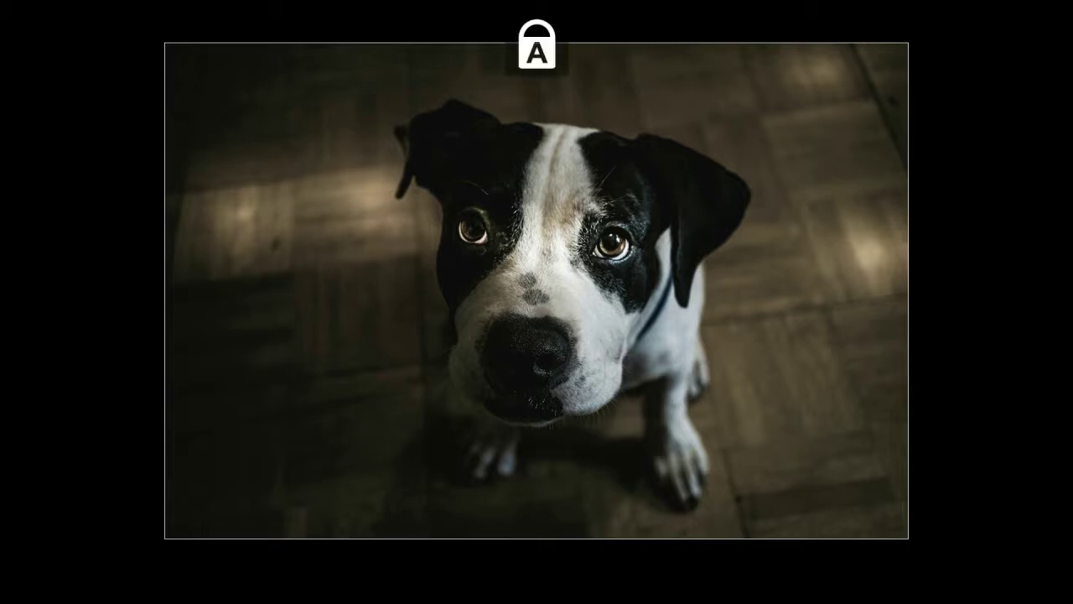